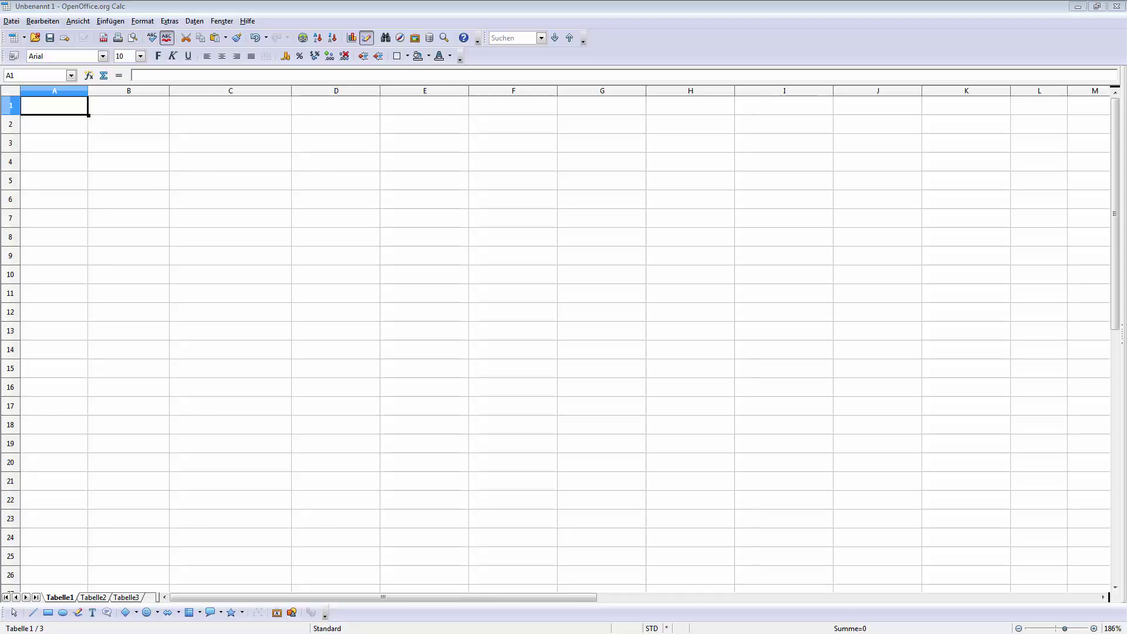
Paste the sales table into the sheet starting at cell A2
left_click(39, 128)
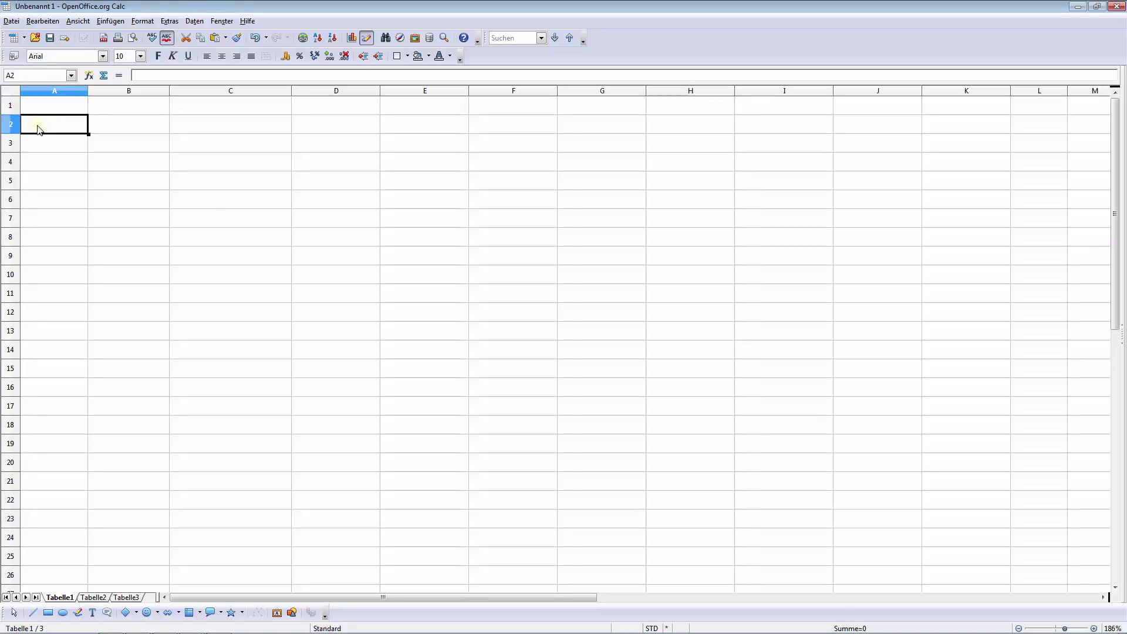
type("Nr.\tPers-Nr\tNachname\tUmsatz\tDatum 1\t1\tMustermann 1\t100,00 €\t01.01.15 2\t2\tMustermann 2\t200,00 €\t01.01.15 3\t3\tMustermann 3\t300,00 €\t02.01.15 4\t4\tMustermann 4\t400,00 €\t04.01.15 5\t1\tMustermann 1\t500,00 €\t04.01.15 6\t2\tMustermann 2\t600,00 €\t06.01.15 7\t3\tMustermann 3\t700,00 €\t07.01.15 8\t8\tMustermann 8\t800,00 €\t07.01.15 9\t9\tMustermann 9\t900,00 €\t08.01.15 10\t10\tMustermann 10\t1.000,00 €\t08.01.15")
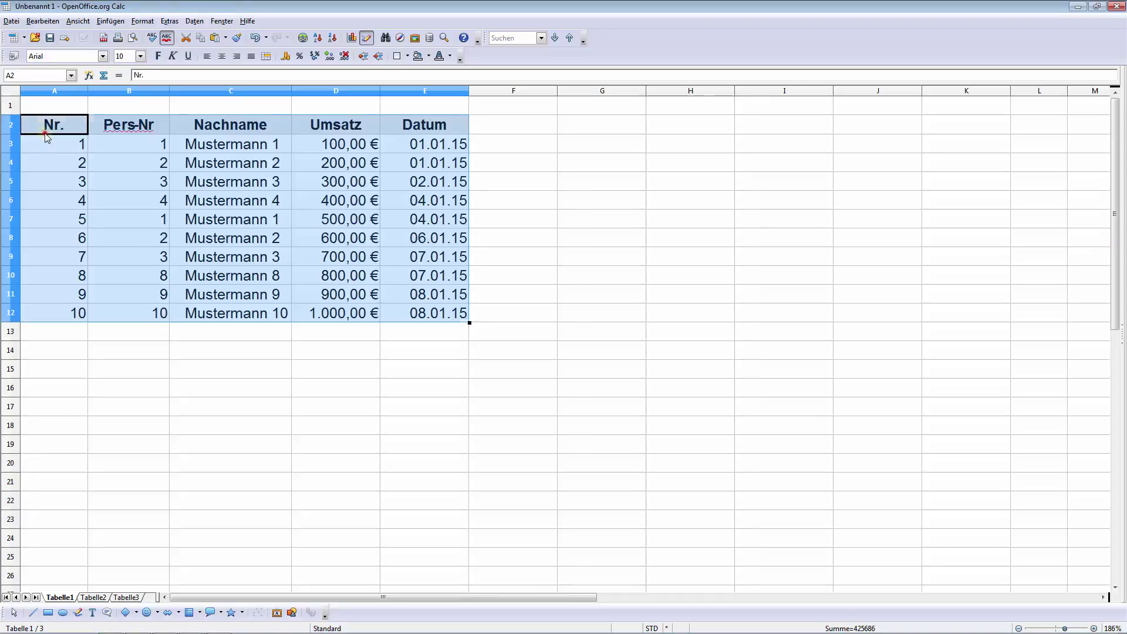
left_click(48, 130)
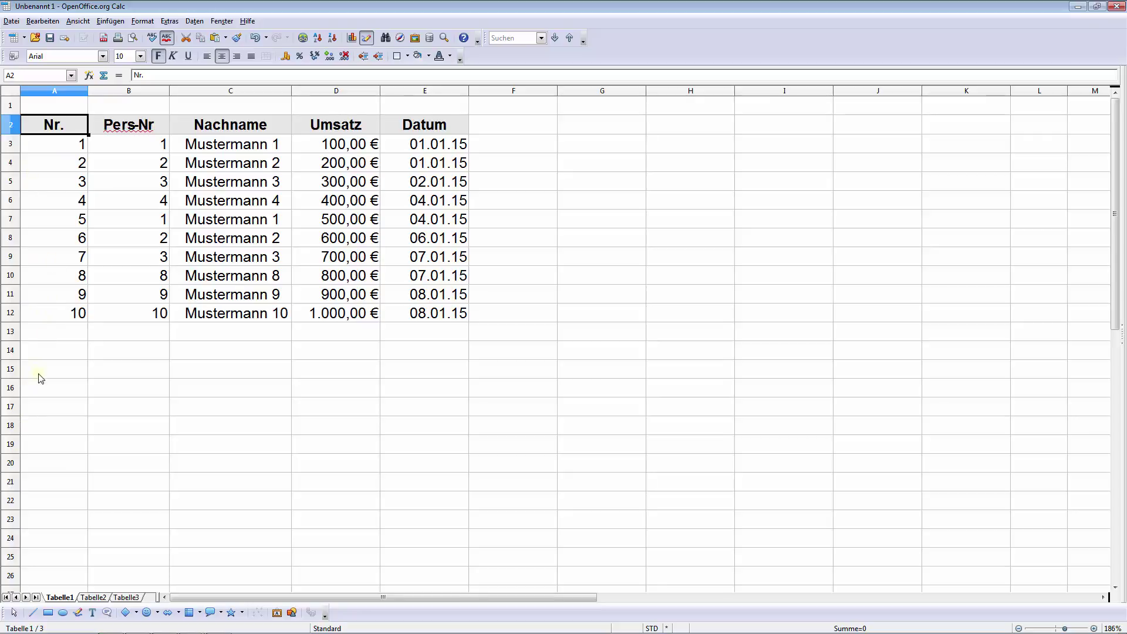
Inspect the Pers-Nr and Nachname headings and mark those fields for rows 3, 7 and 8
left_click(122, 125)
left_click(222, 126)
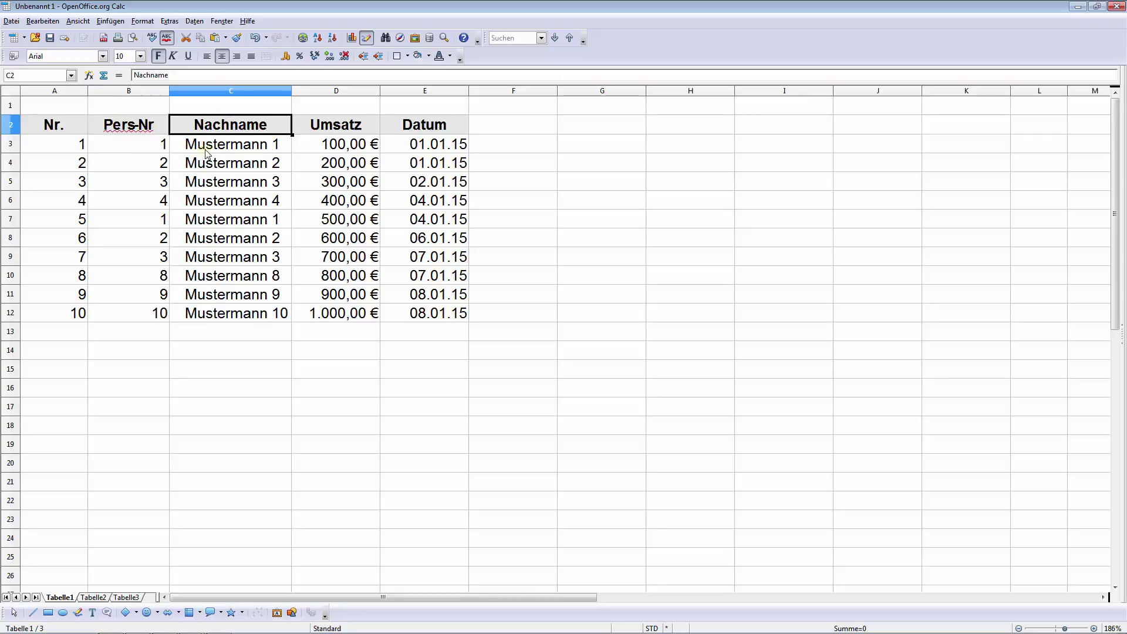
left_click_drag(188, 146, 159, 145)
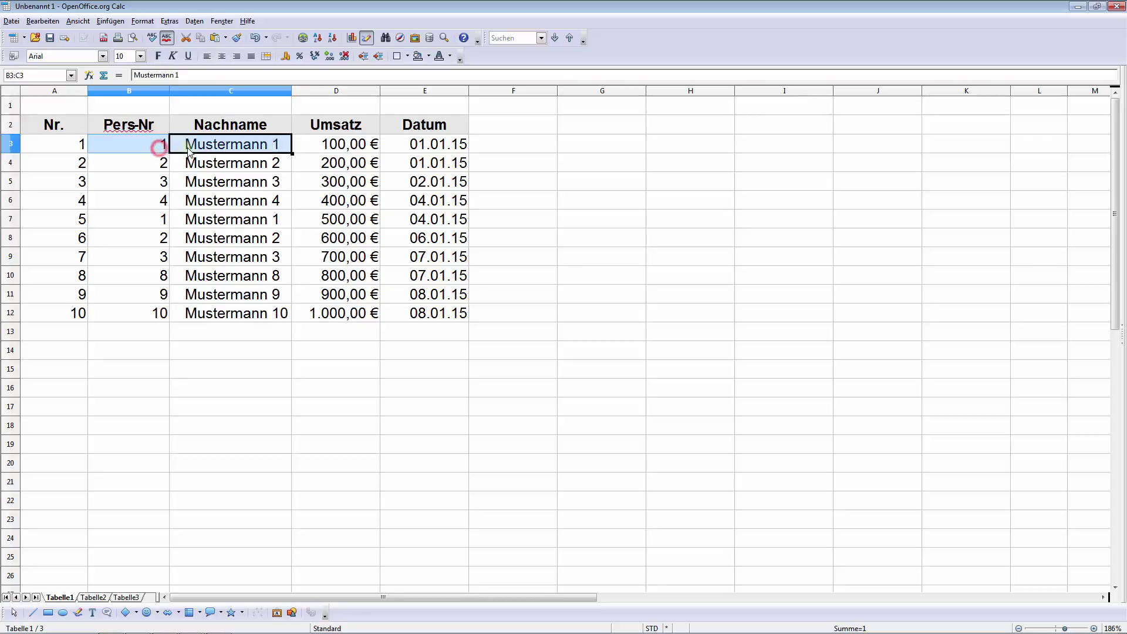
left_click(163, 224)
key("shift+Right")
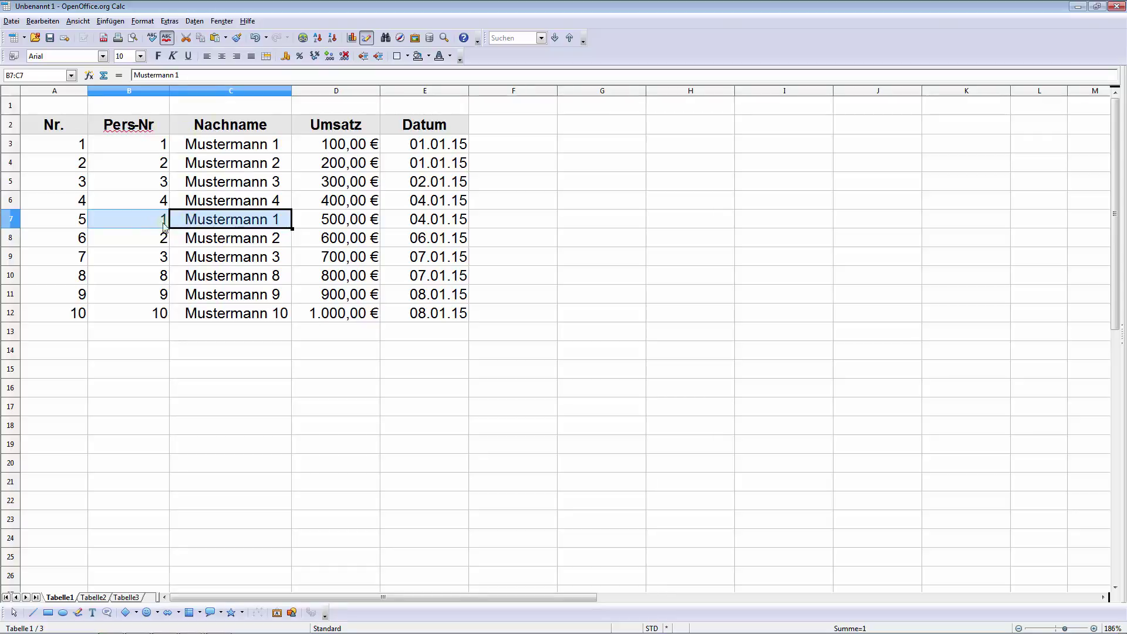
left_click(155, 237)
key("shift+Right")
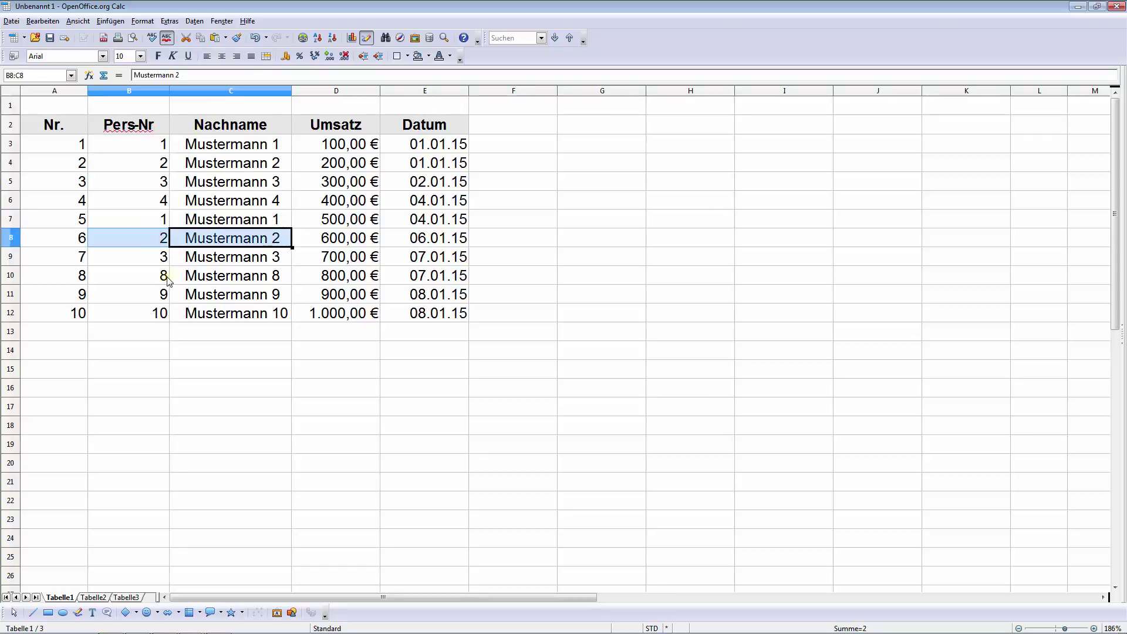
Mark Pers-Nr and Nachname of the Mustermann 8 and 9 records, then row 3 again
left_click(143, 277)
key("shift+Right")
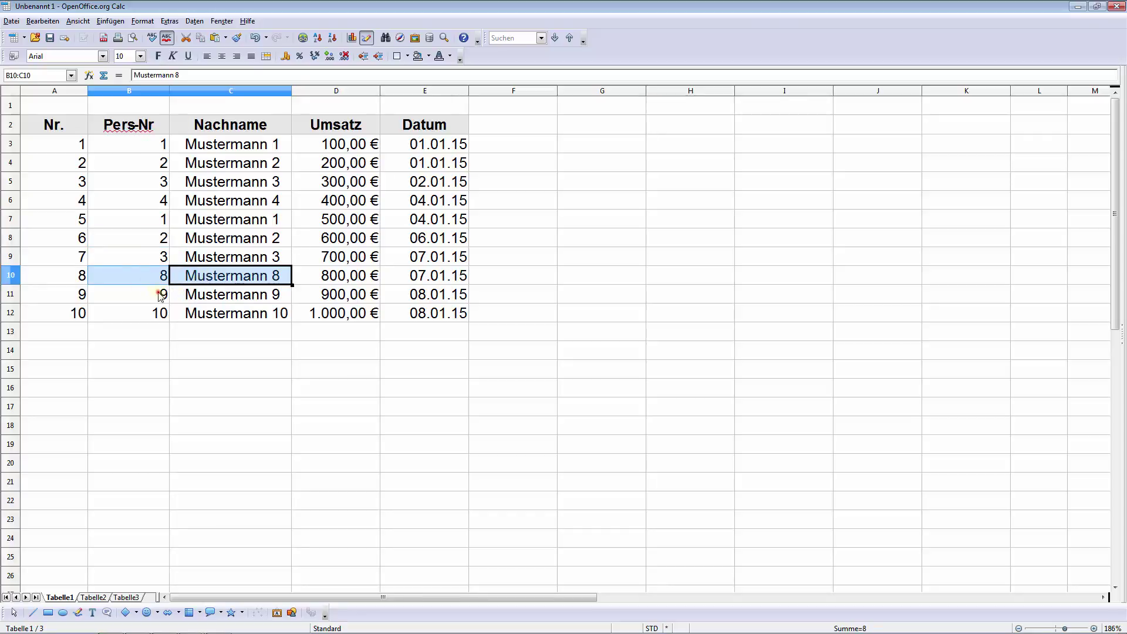
left_click(159, 292)
key("shift+Right")
left_click(154, 312)
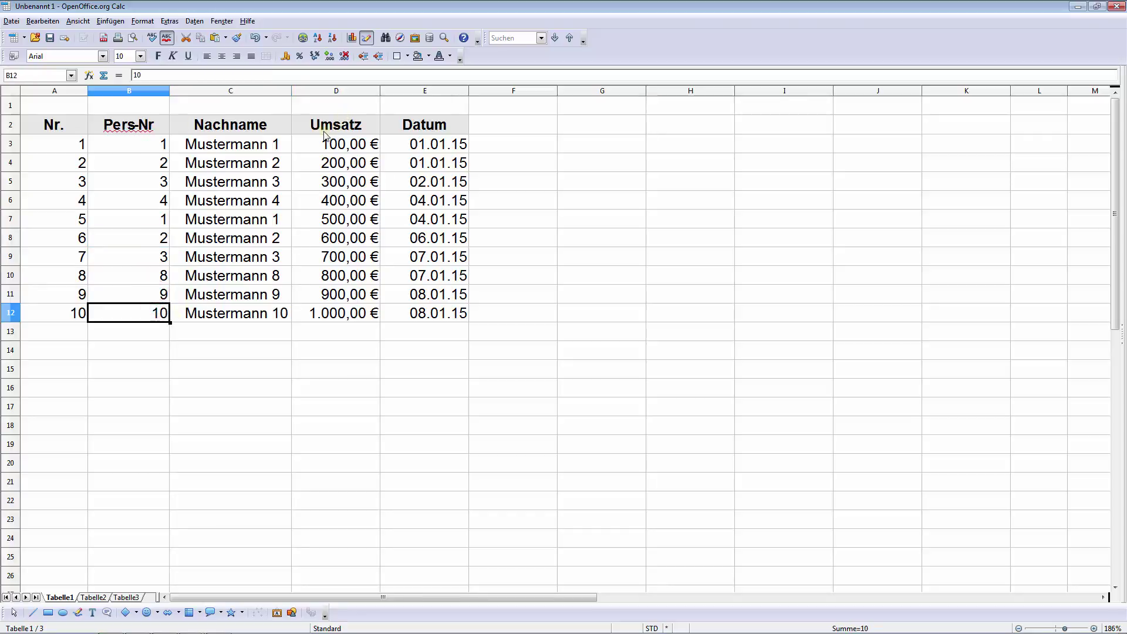
left_click(157, 143)
key("shift+Right")
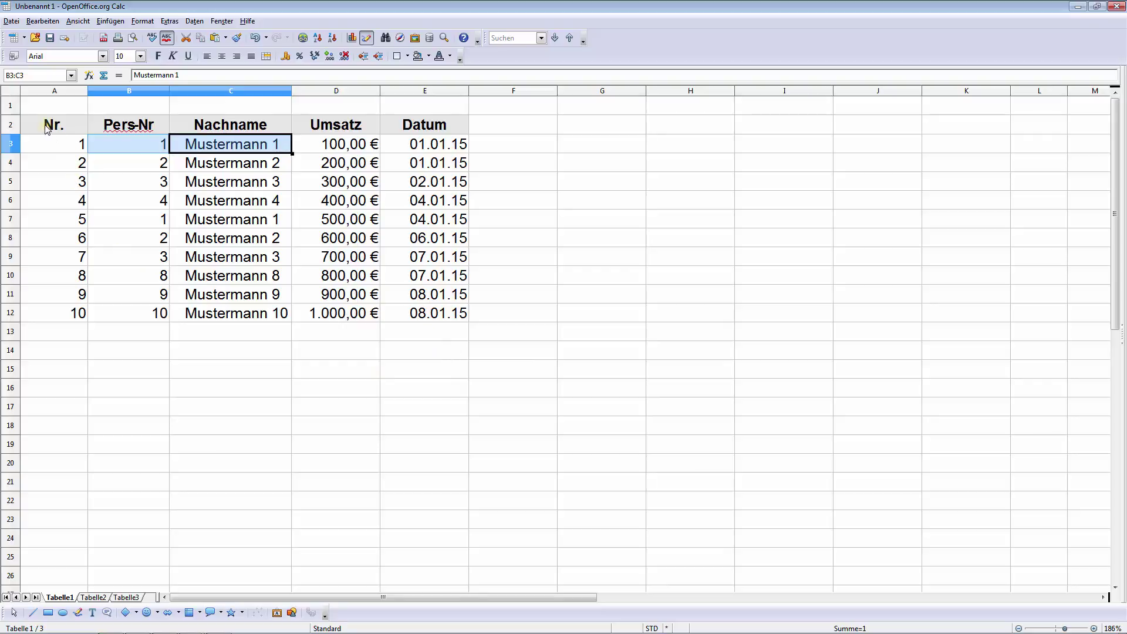
Copy the header row A2:E2 into G2:K2 as a criteria row and narrow column F
left_click_drag(47, 128, 415, 135)
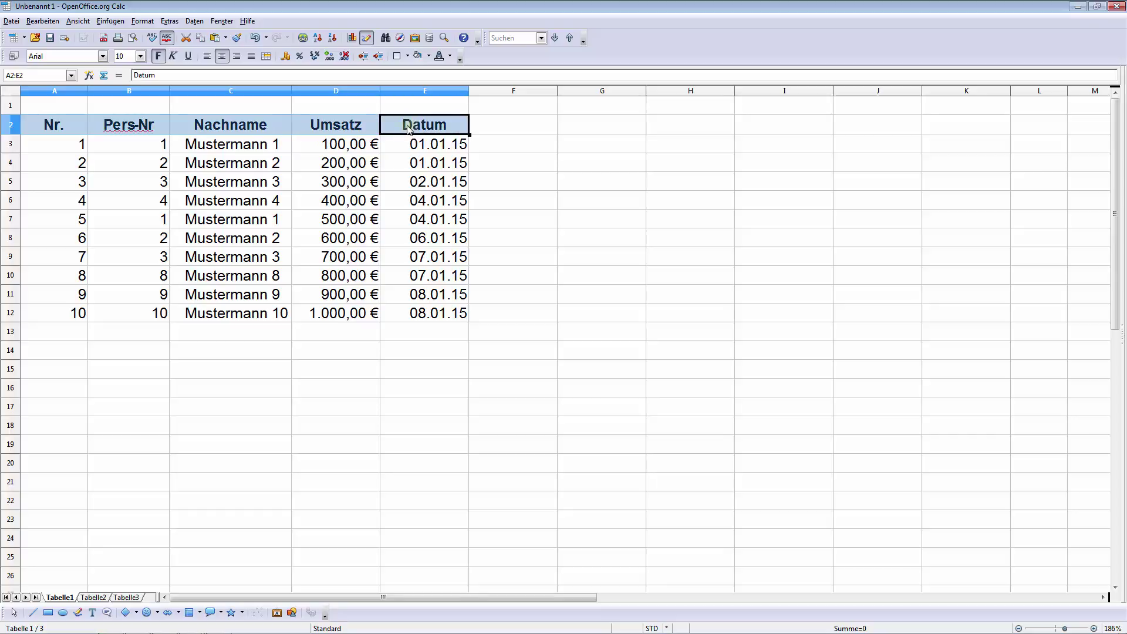
left_click(570, 126)
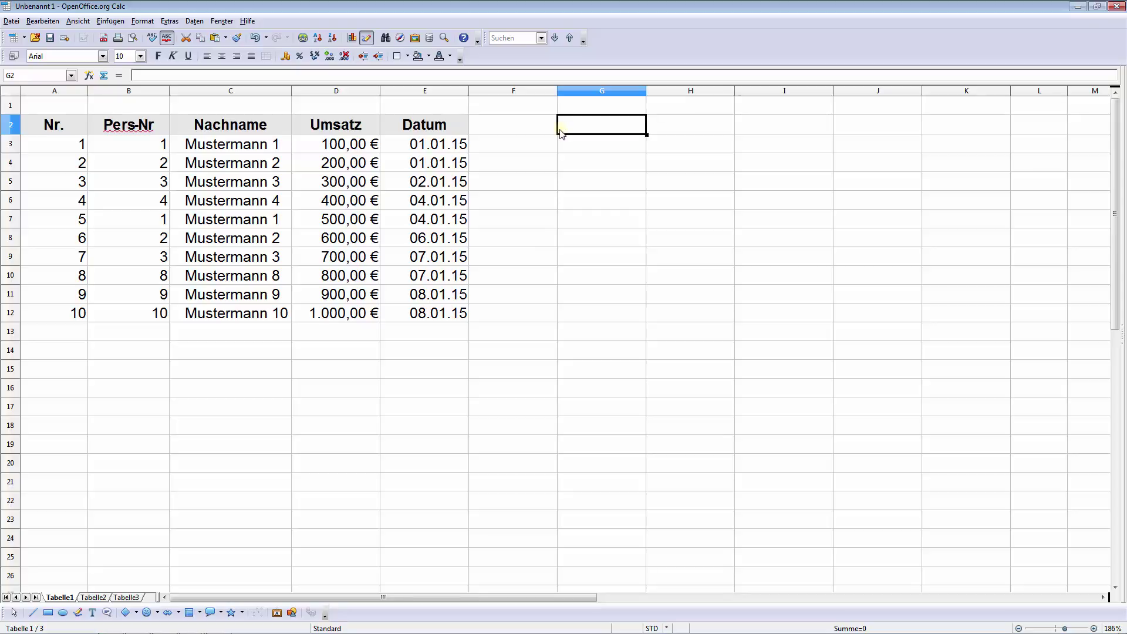
type("Nr.\tPers-Nr\tNachname\tUmsatz\tDatum")
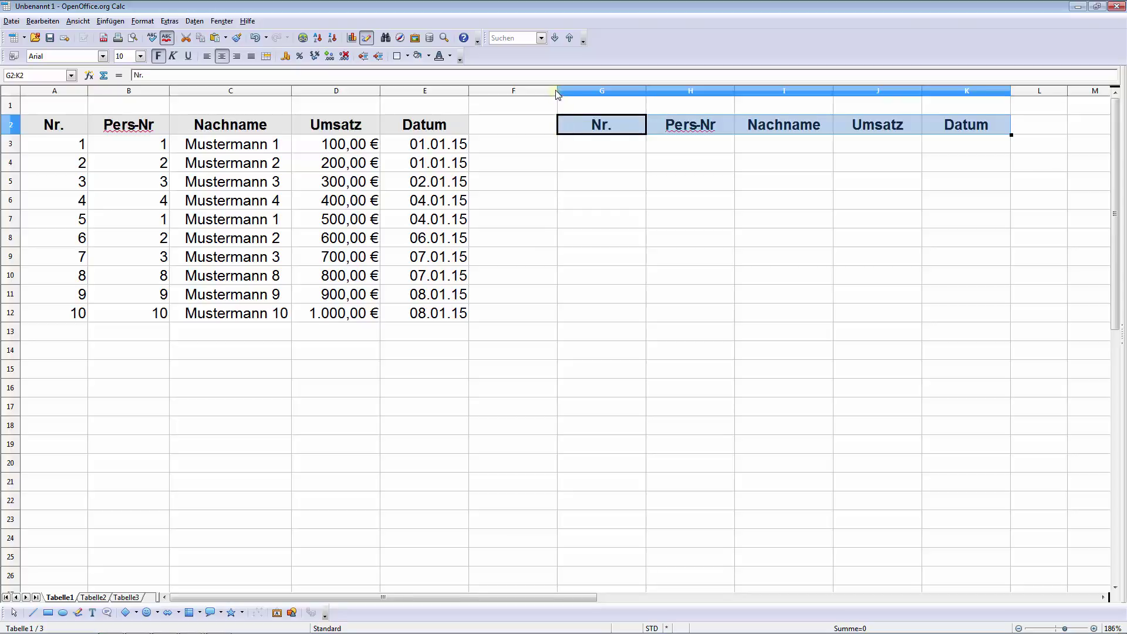
left_click_drag(556, 91, 495, 92)
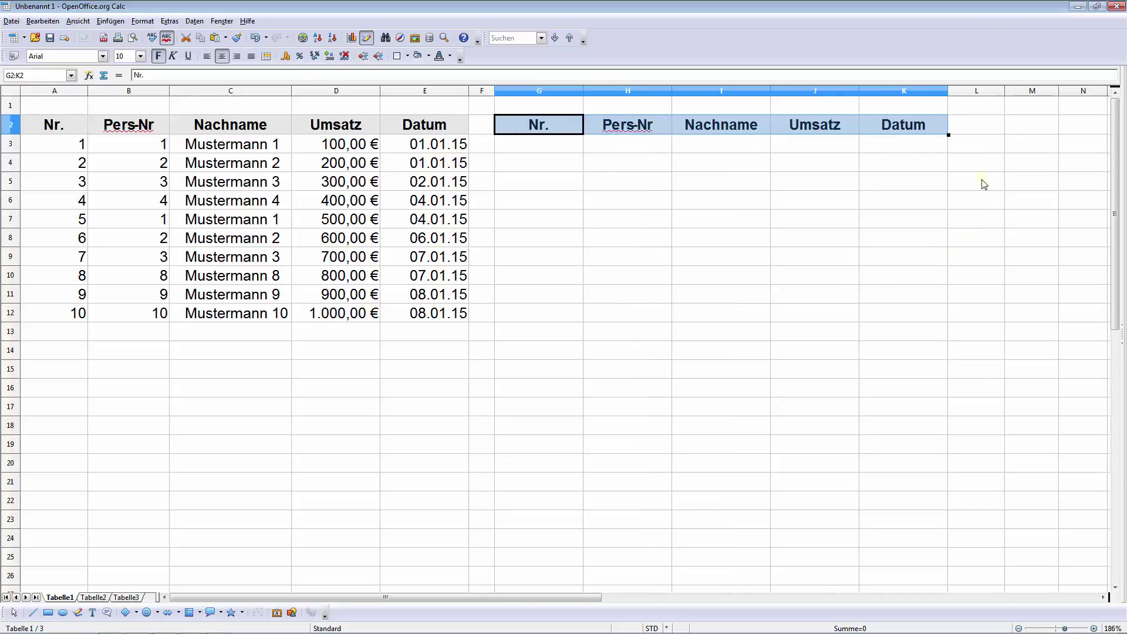
left_click(972, 130)
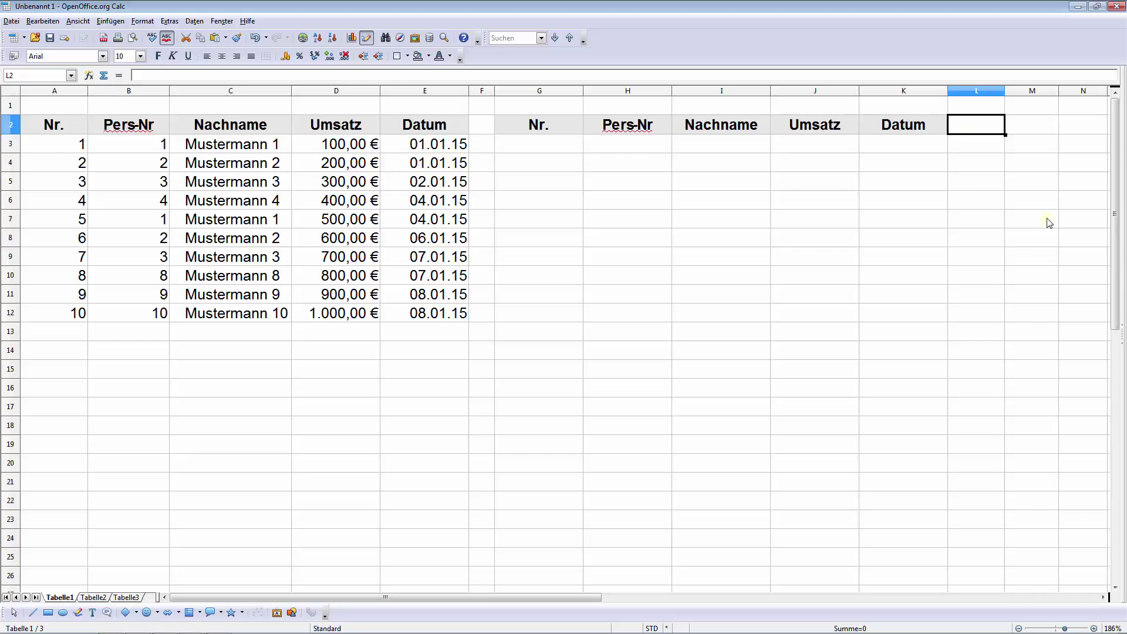
Enter the label DBMin in L2 and zoom out to show more columns
type("DB")
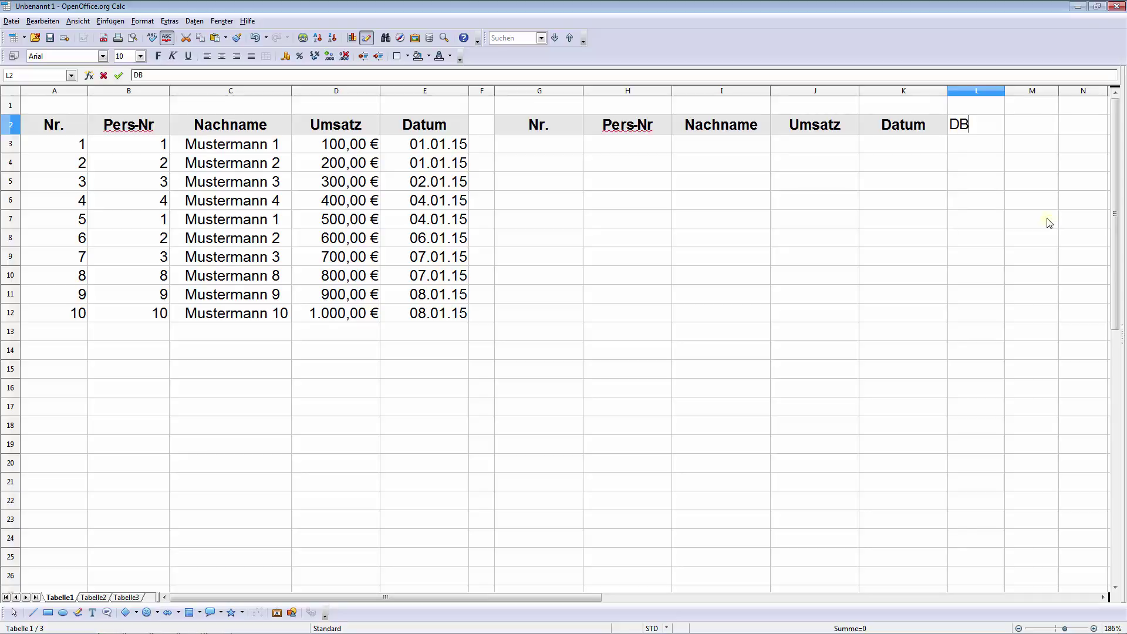
type("Min")
key("Return")
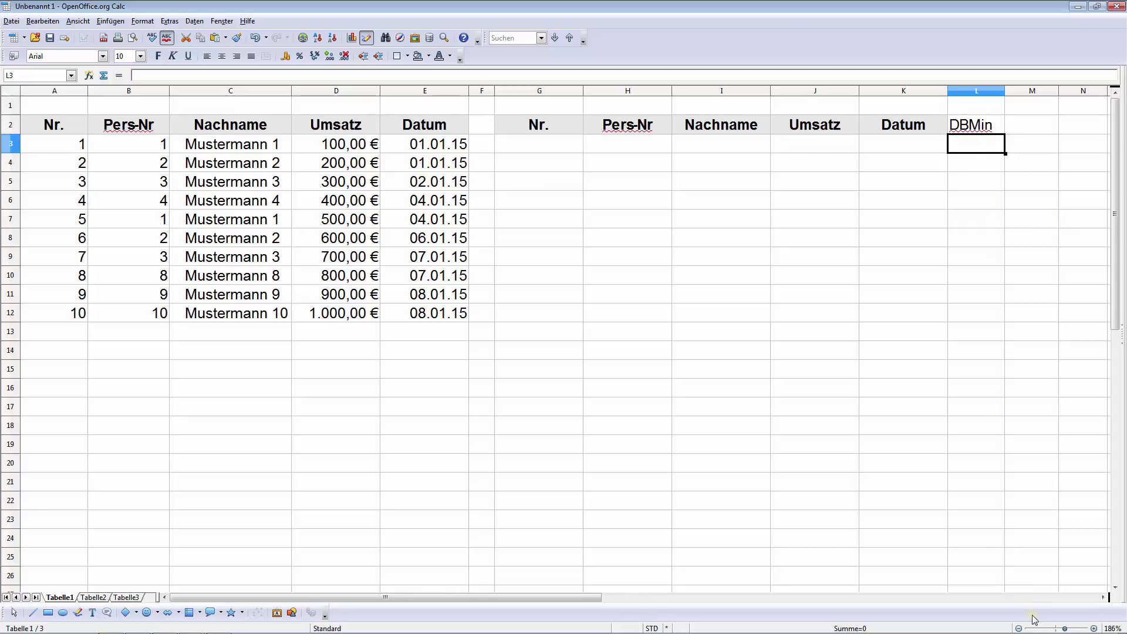
left_click(1018, 628)
left_click(1018, 628)
left_click(1019, 628)
left_click(1019, 628)
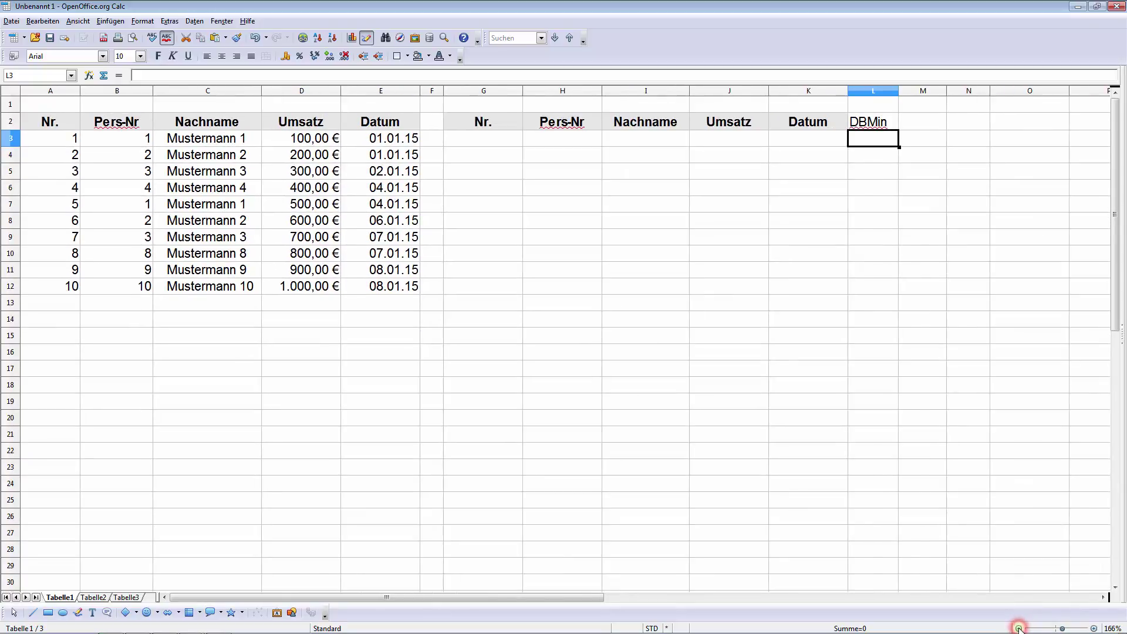
left_click(1019, 628)
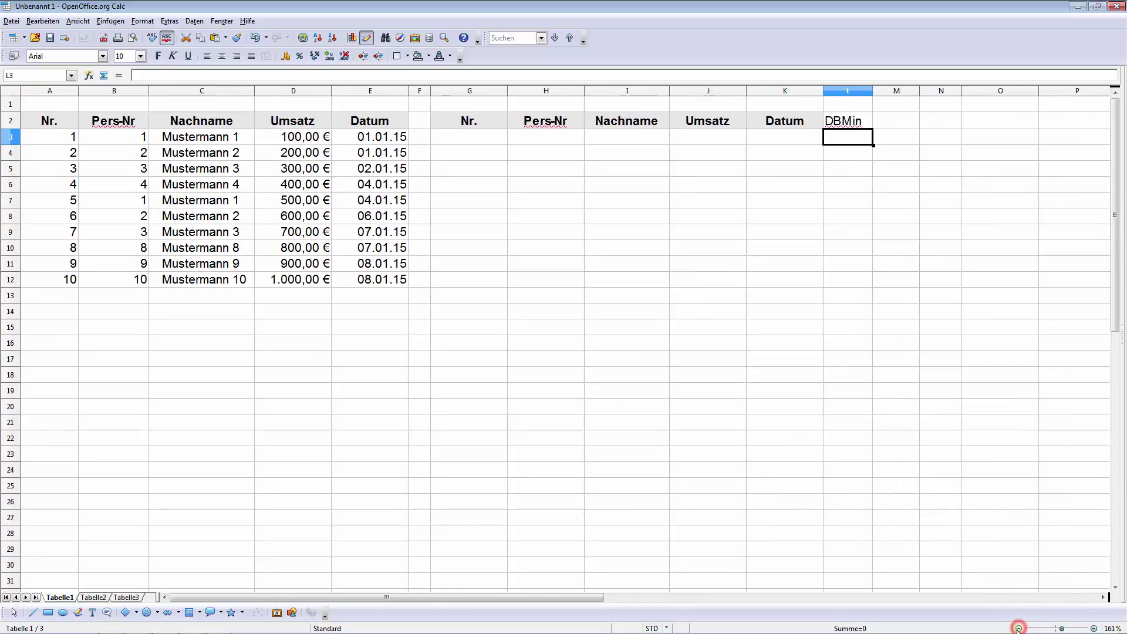
left_click(837, 138)
left_click(89, 75)
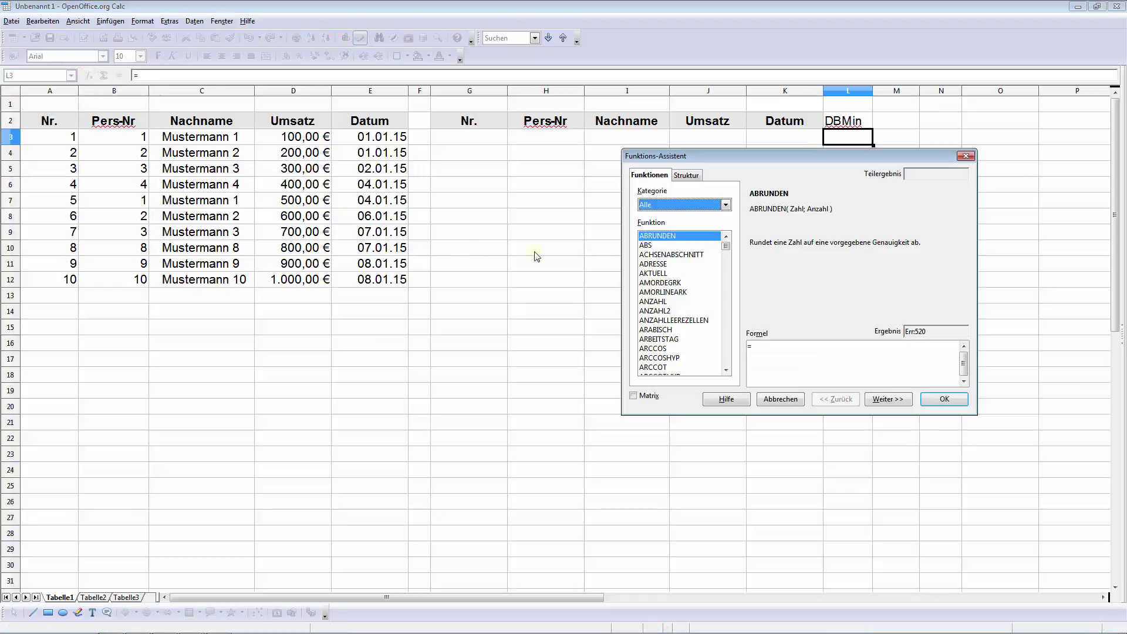
key("Down")
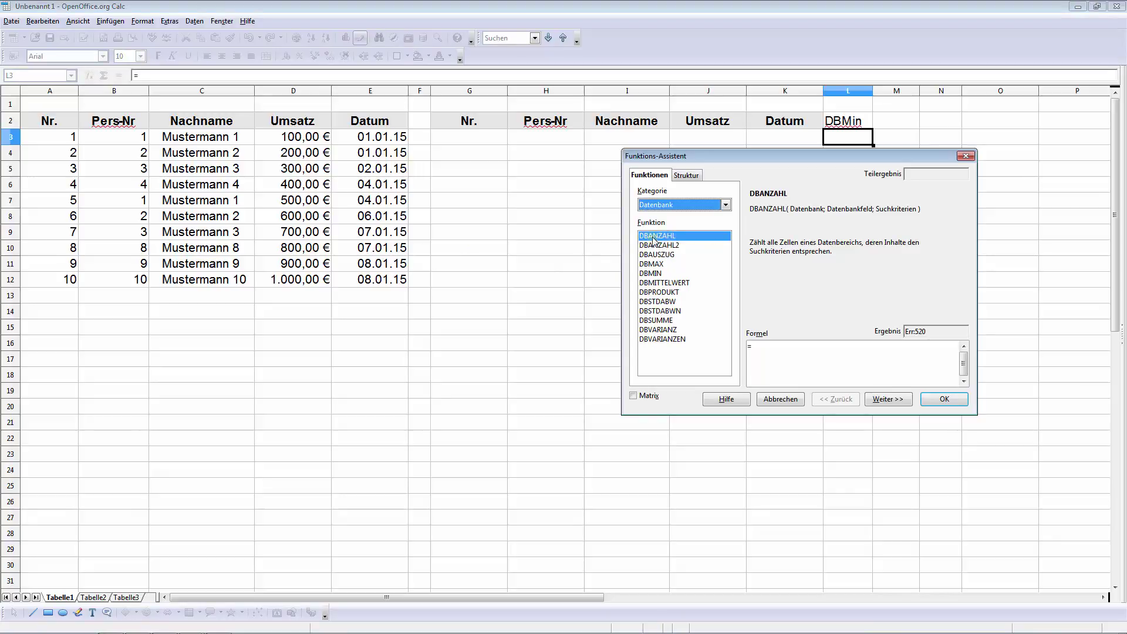
left_click(657, 274)
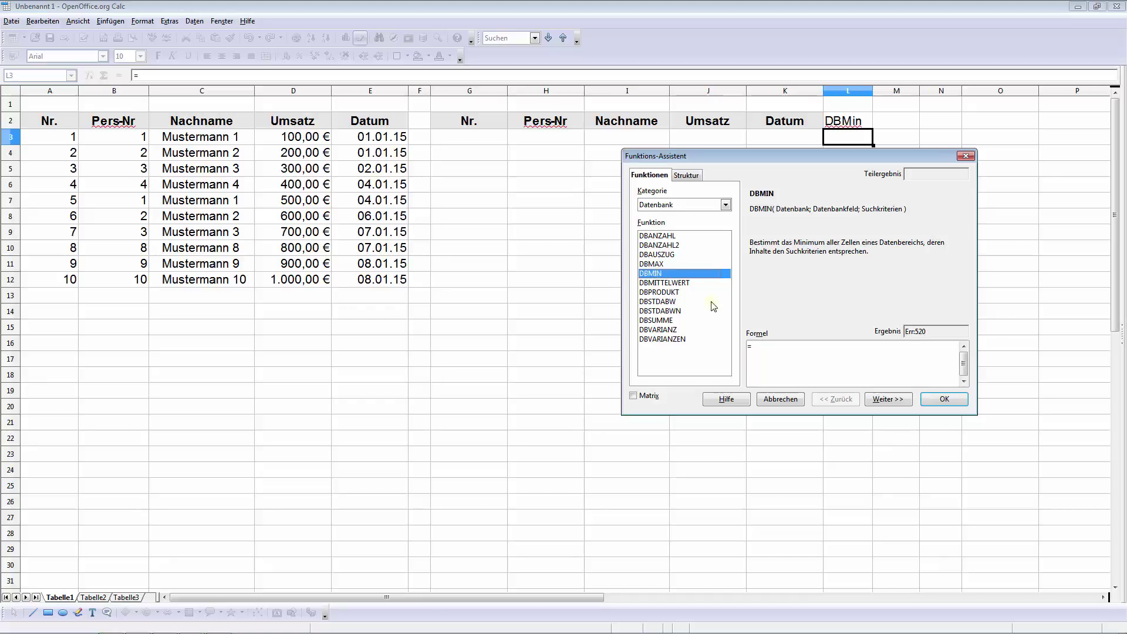
left_click(886, 398)
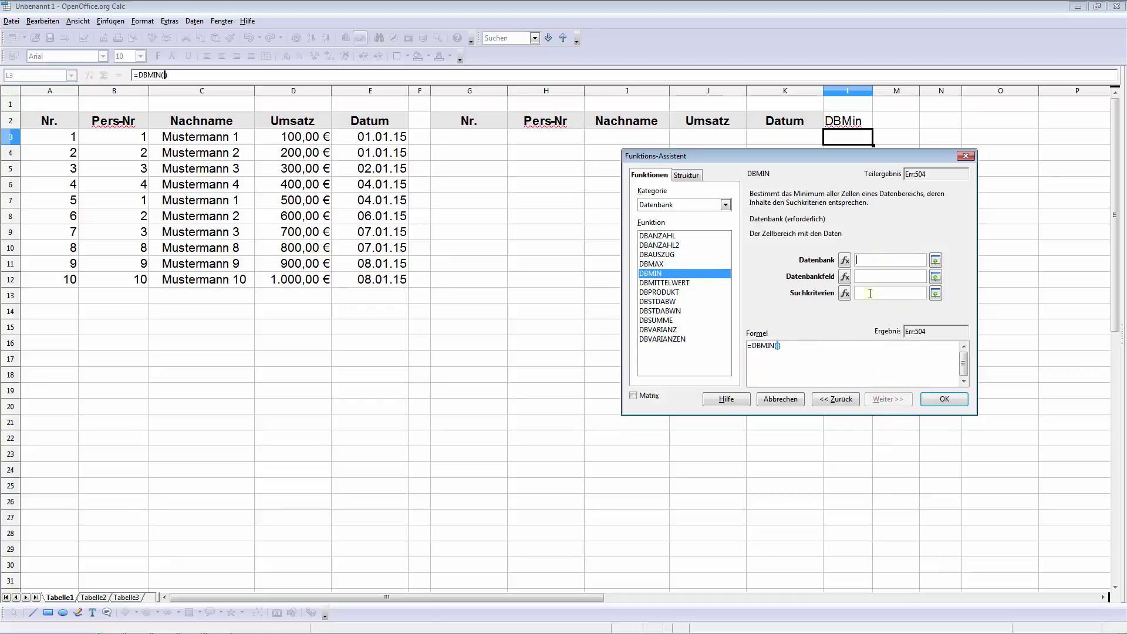
left_click(965, 156)
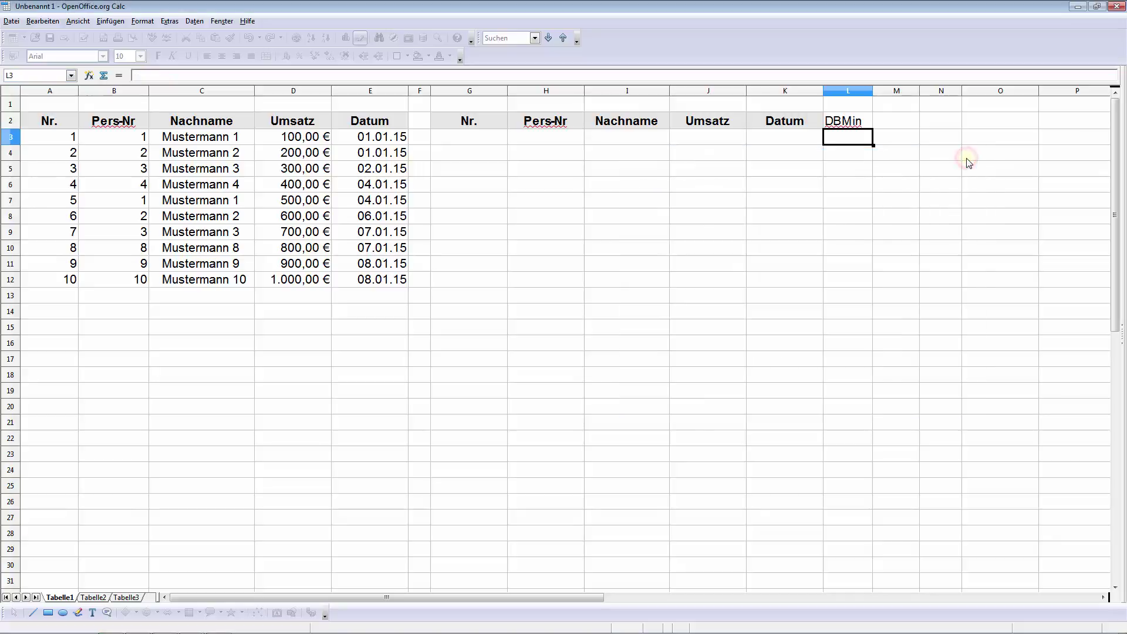
left_click(839, 139)
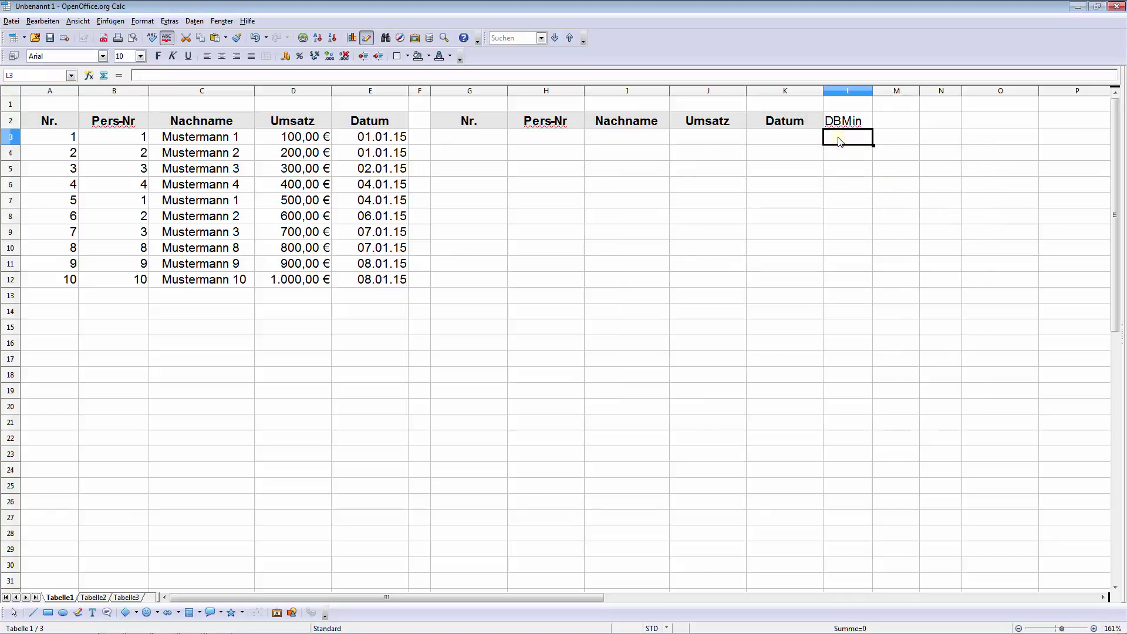
Enter =DBMIN(A2:E12;"Umsatz";G2:K3) in L3, which returns 0 while the criteria are empty
type("=")
type("dbmin")
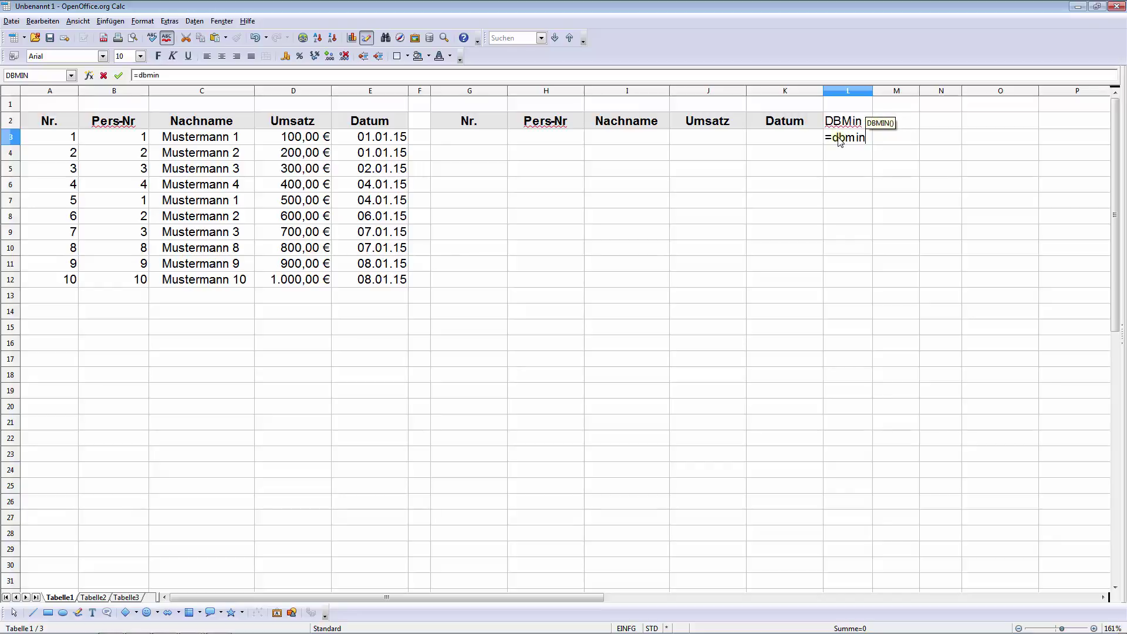
type("(")
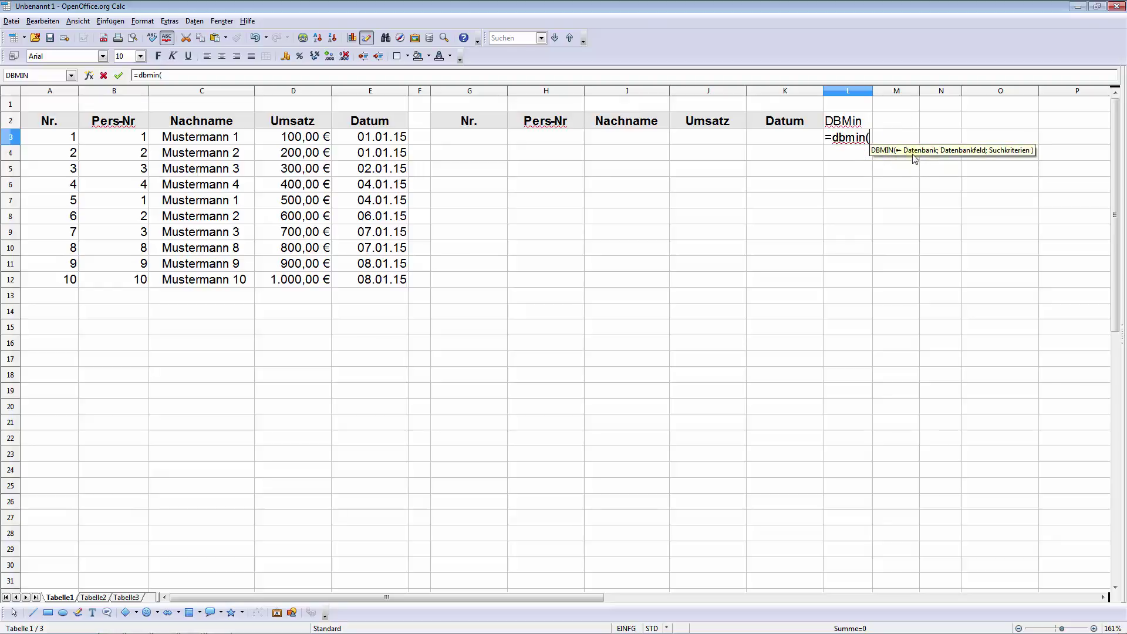
mouse_move(33, 122)
left_mouse_down()
mouse_move(178, 202)
mouse_move(371, 284)
left_mouse_up()
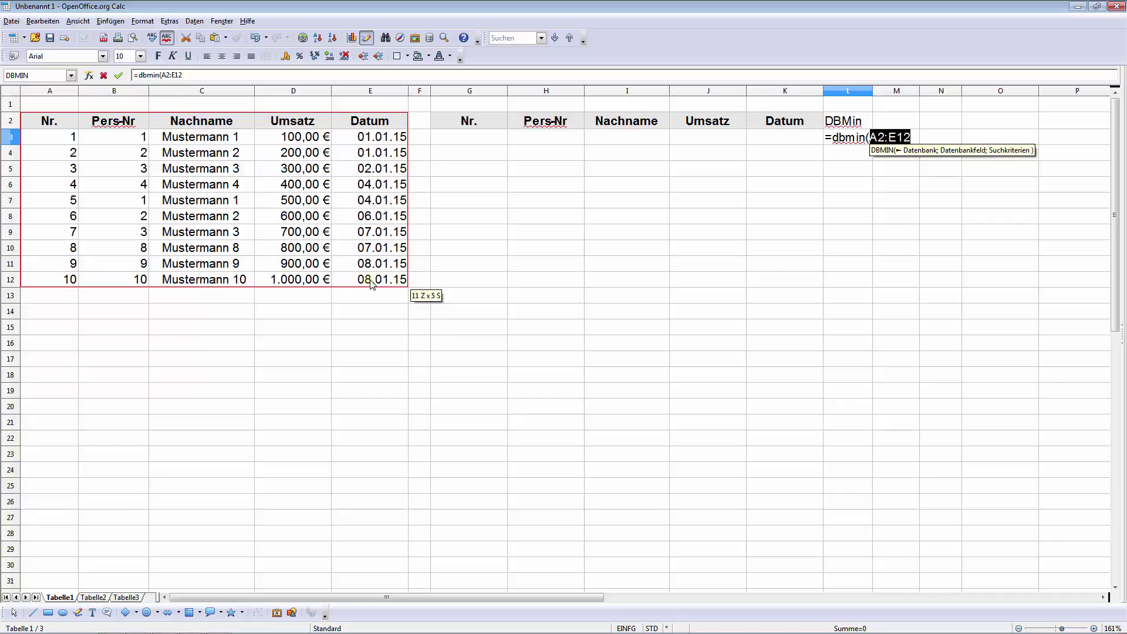
type(";")
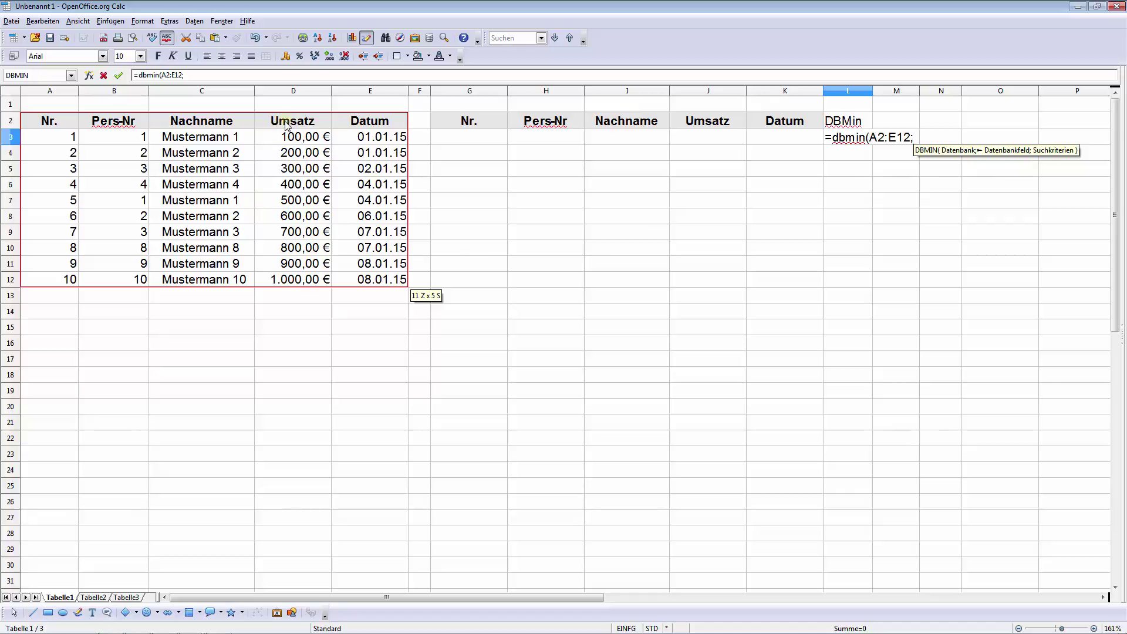
type("\"")
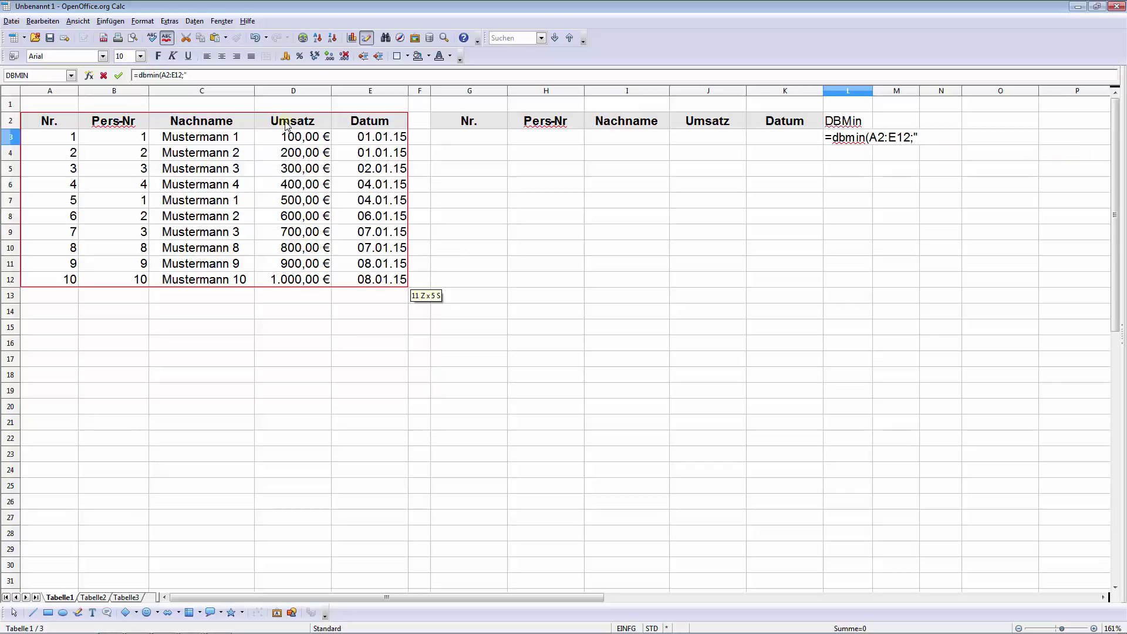
type("Umsatz")
type("\"")
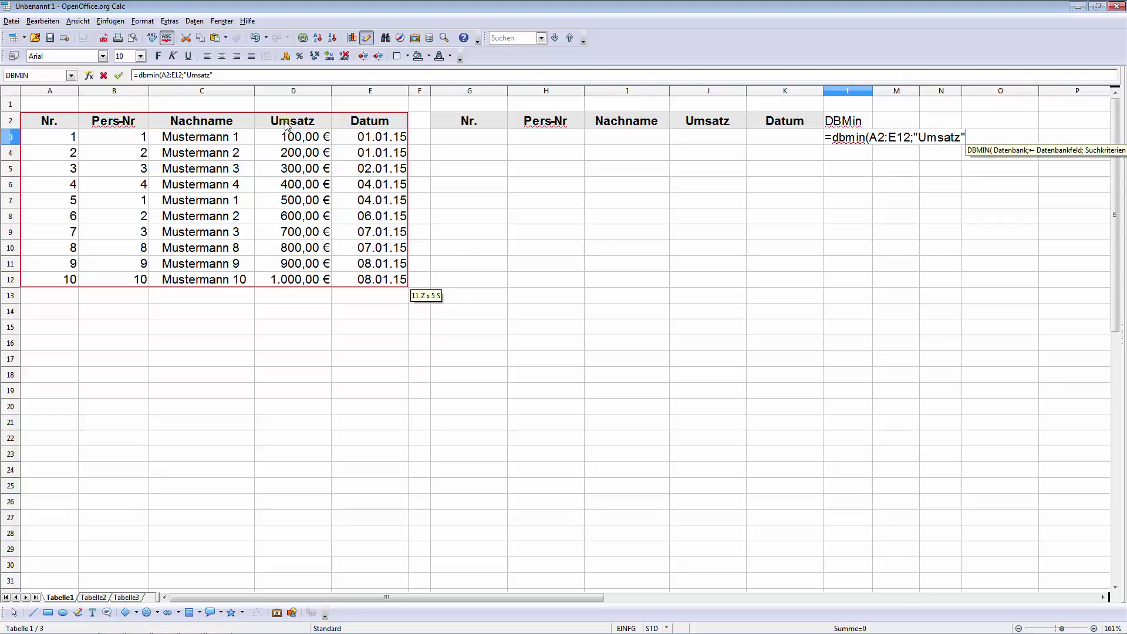
type(";")
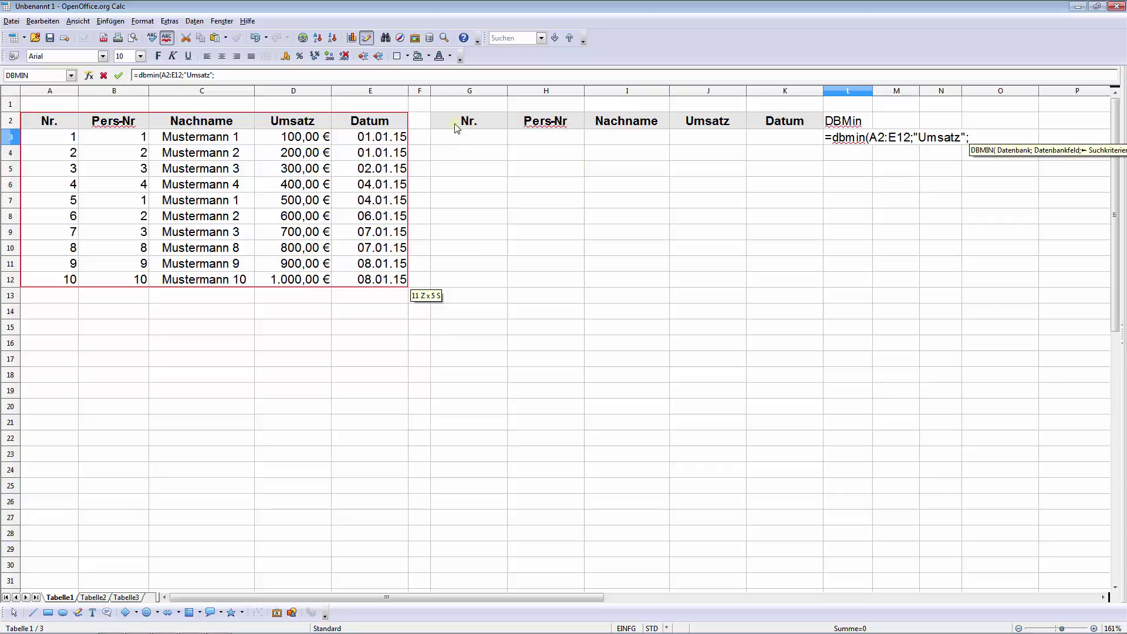
left_click_drag(456, 127, 770, 123)
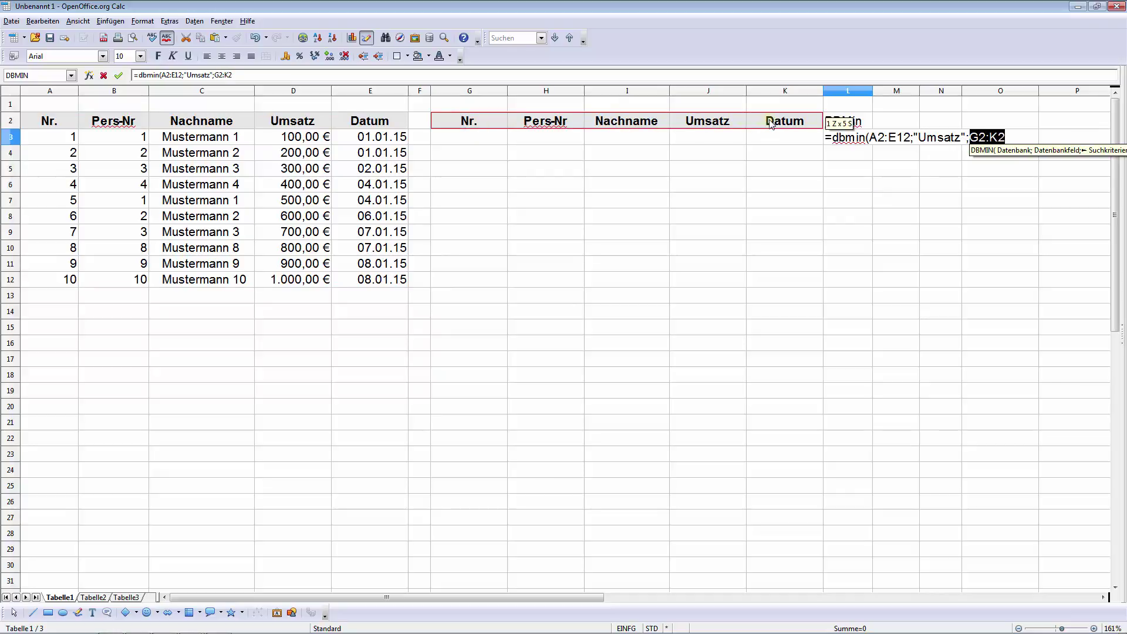
left_click_drag(770, 124, 777, 141)
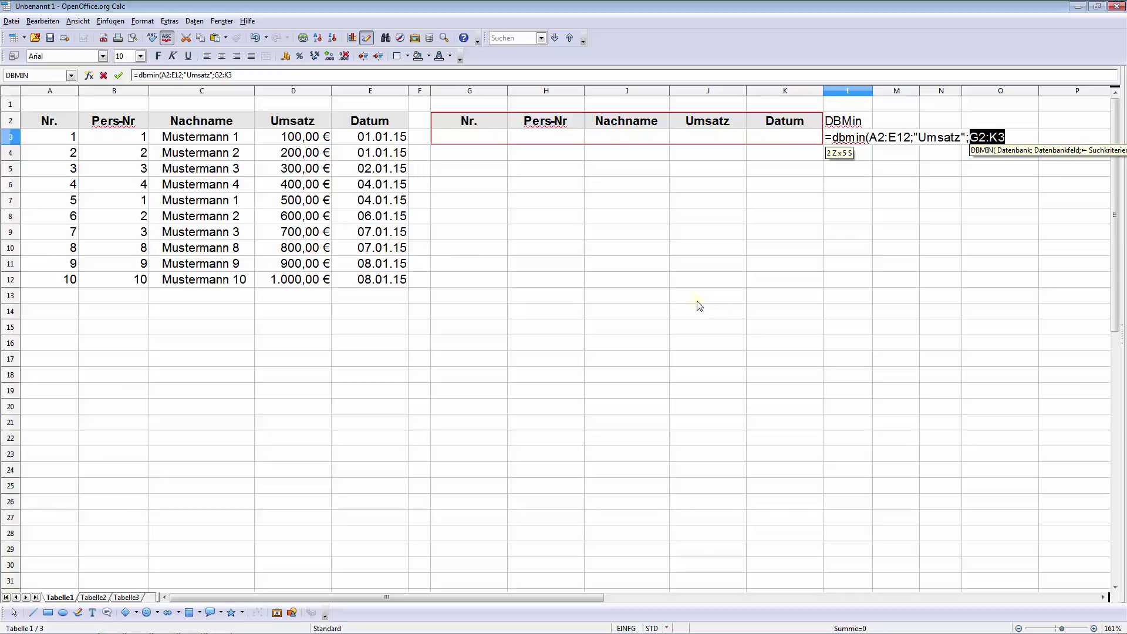
key("Return")
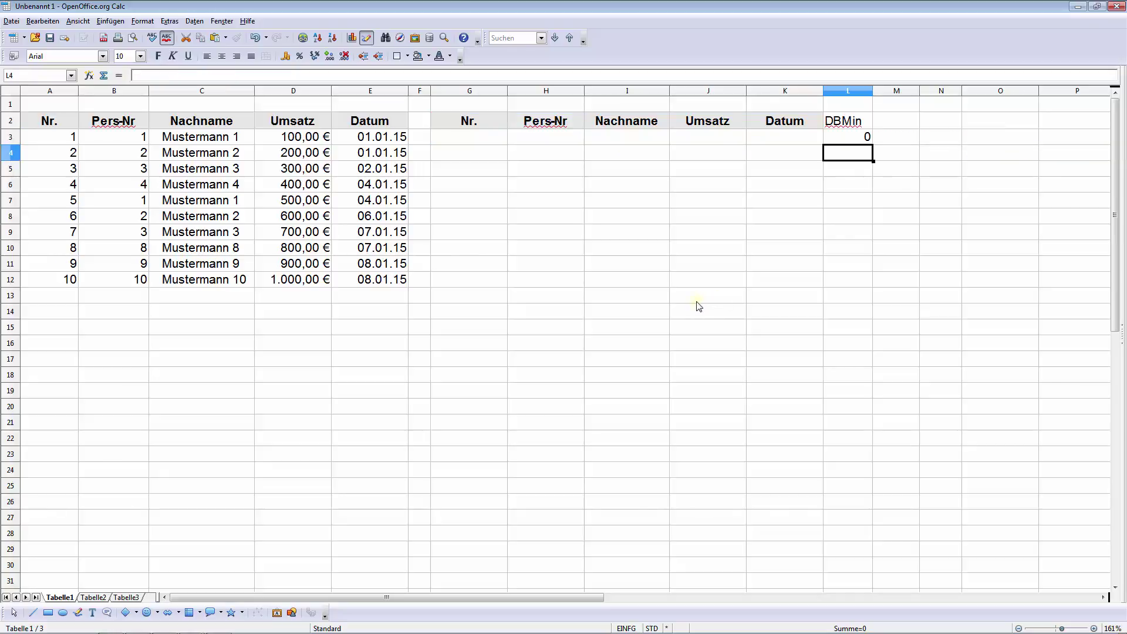
left_click(839, 141)
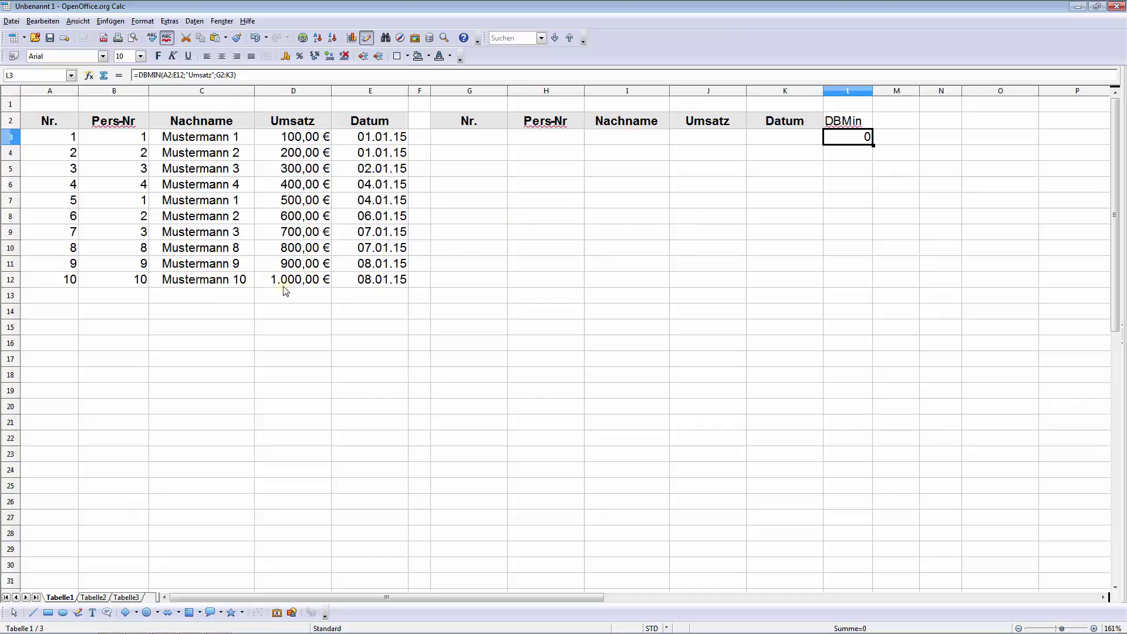
Enter Mustermann 10 as the I3 criterion, widen column I, then change it to Mustermann 1
left_click(625, 138)
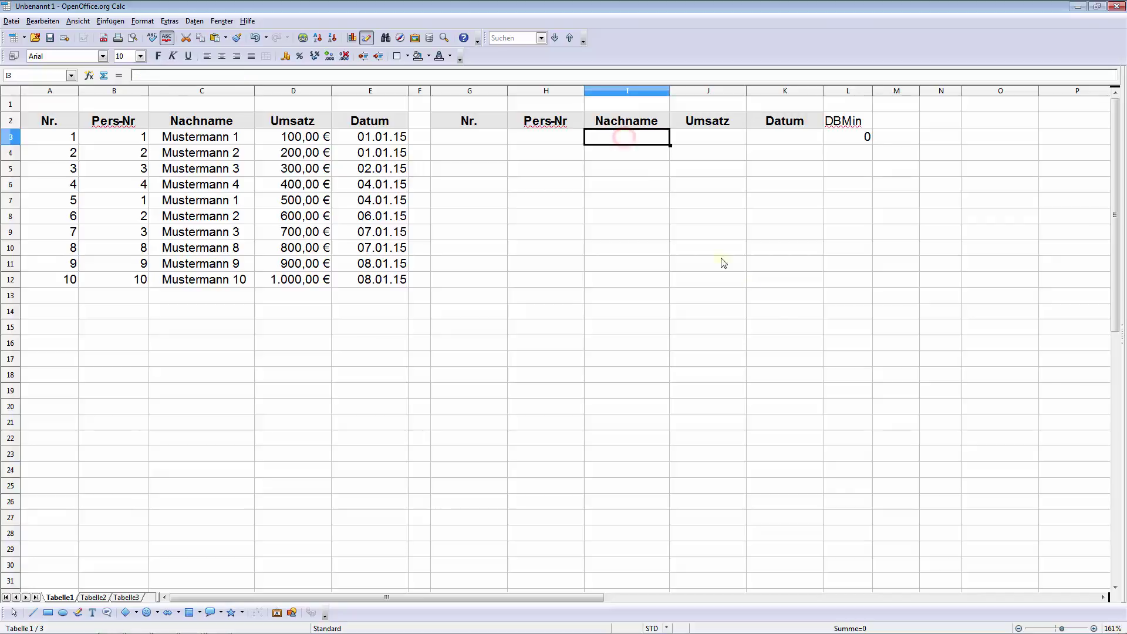
type("Mu")
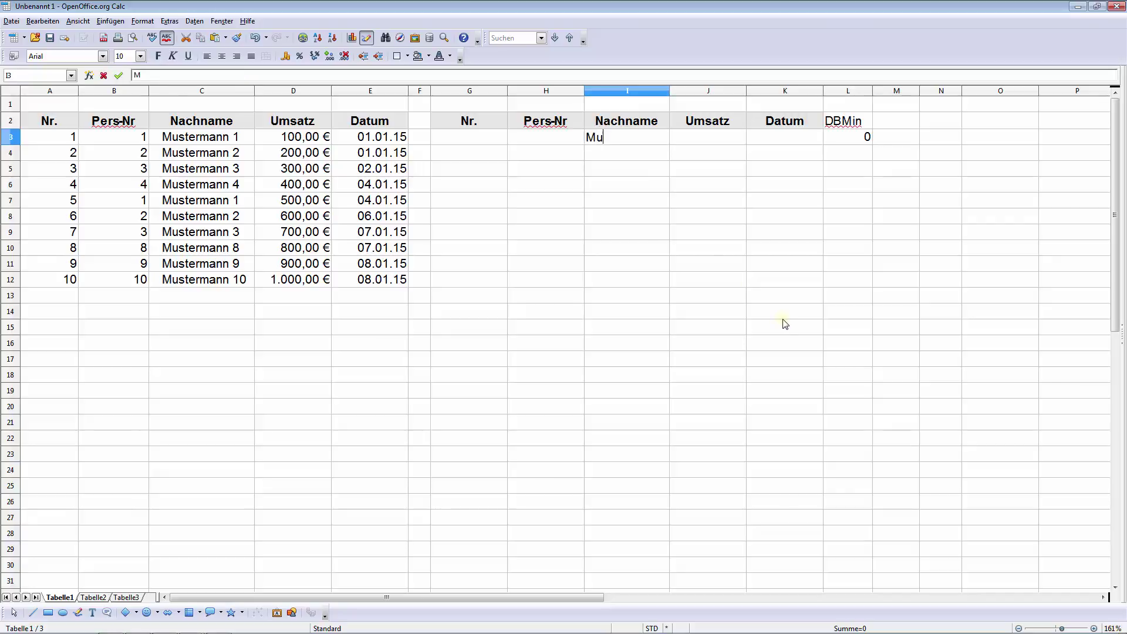
type("stermann 10")
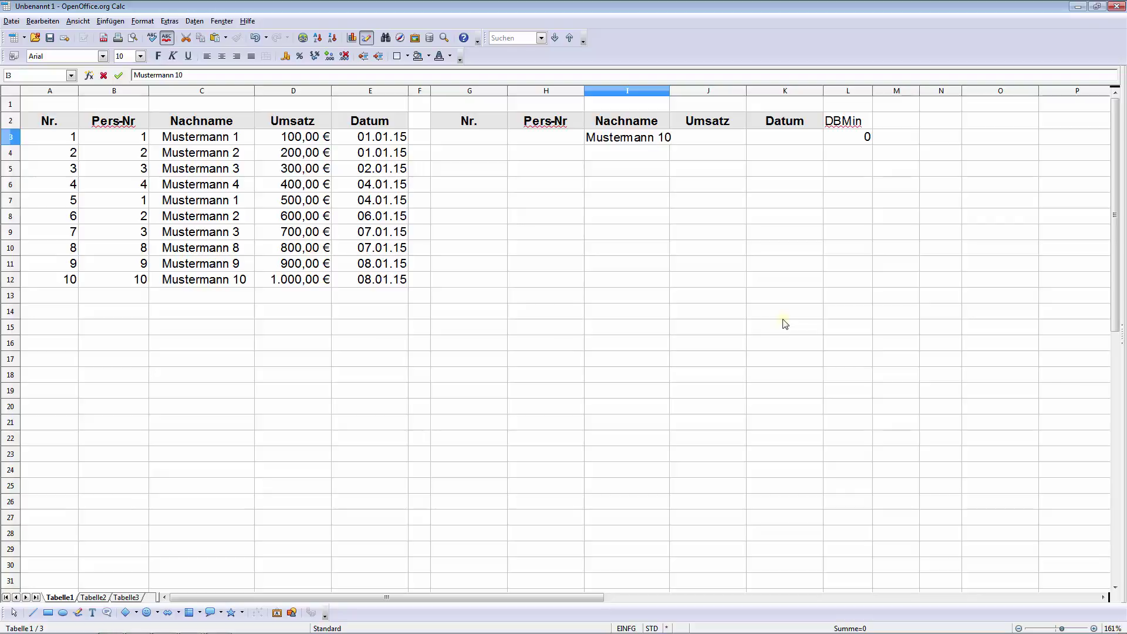
key("Return")
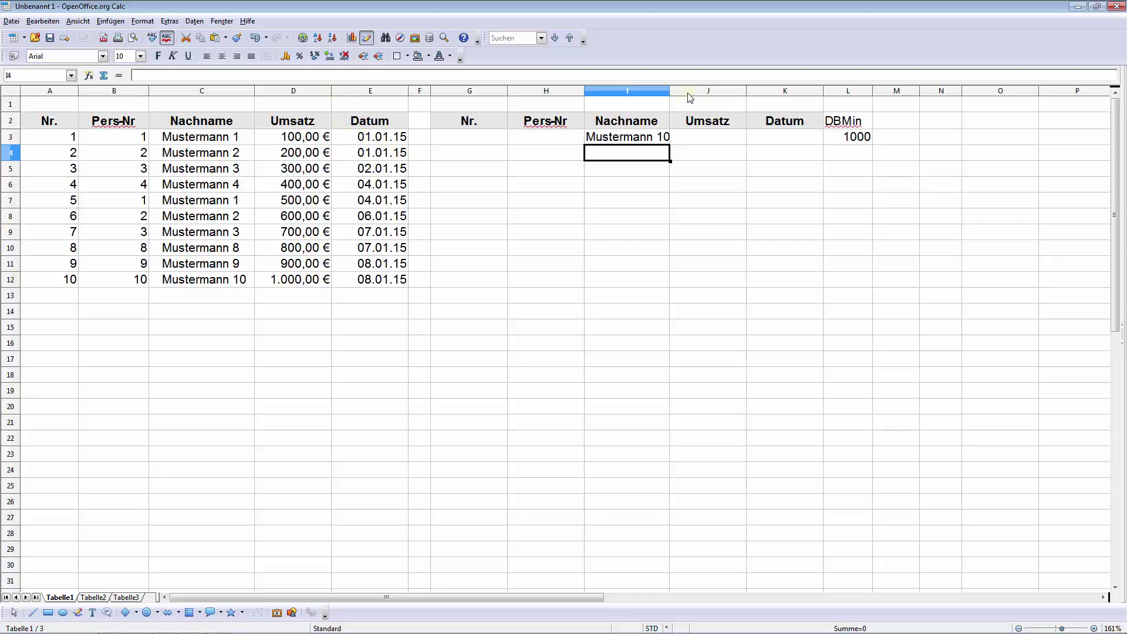
left_click_drag(670, 90, 682, 90)
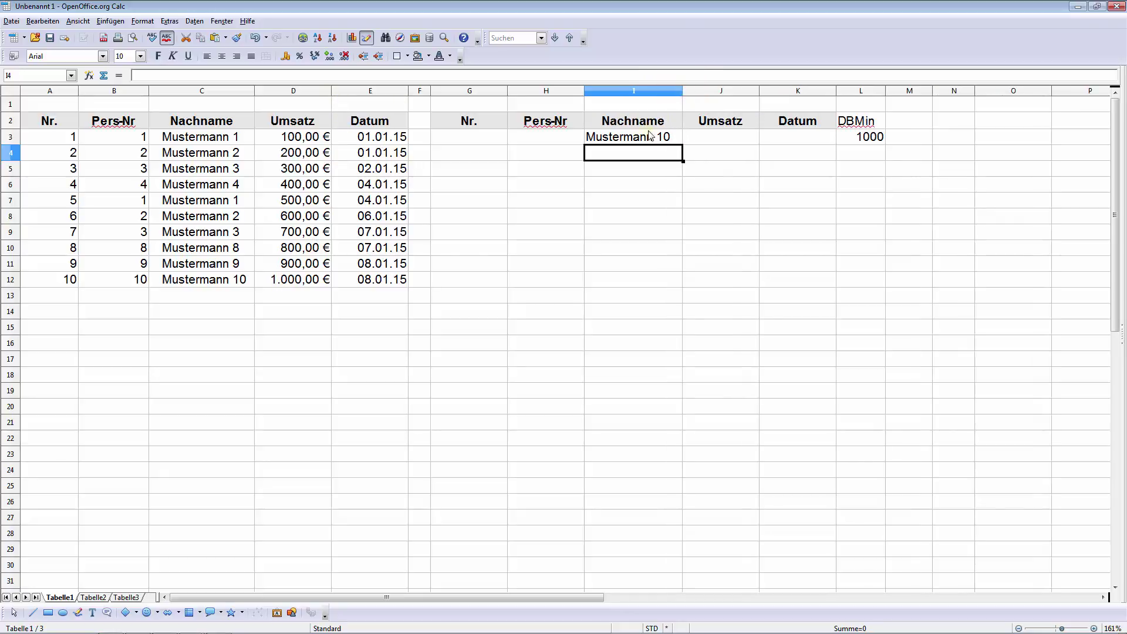
left_click(642, 139)
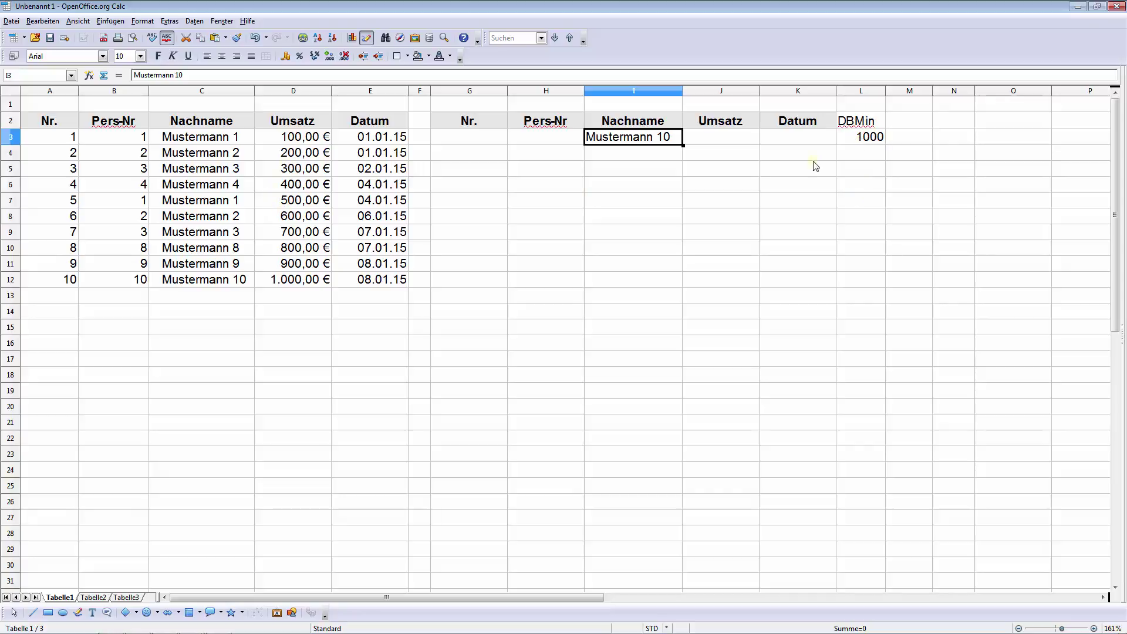
double_click(640, 137)
double_click(662, 137)
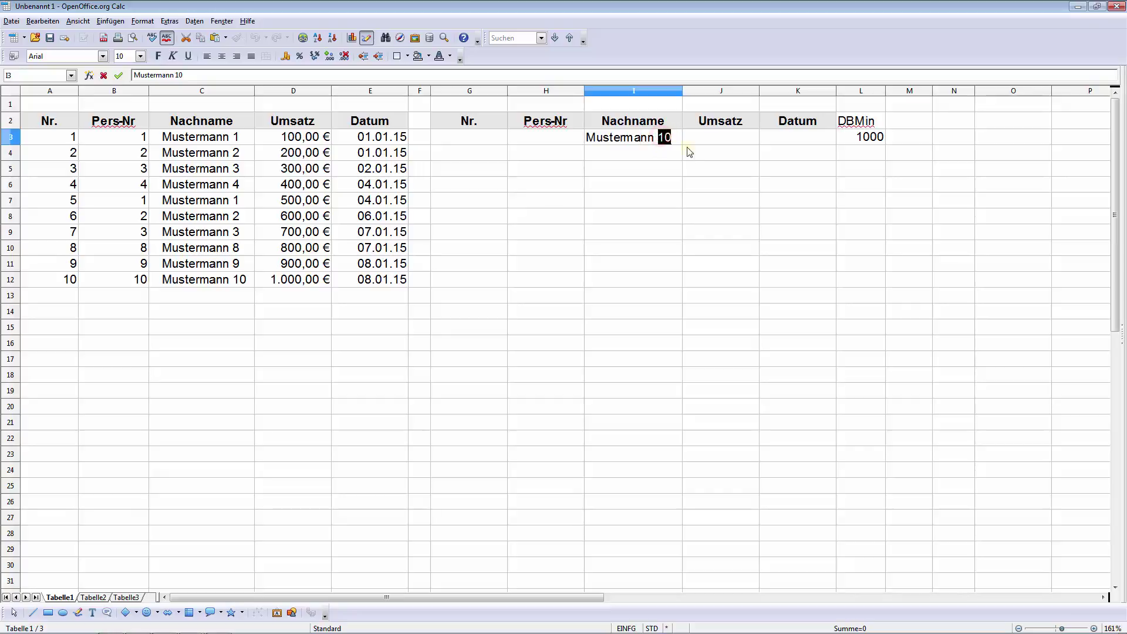
type("1")
key("Return")
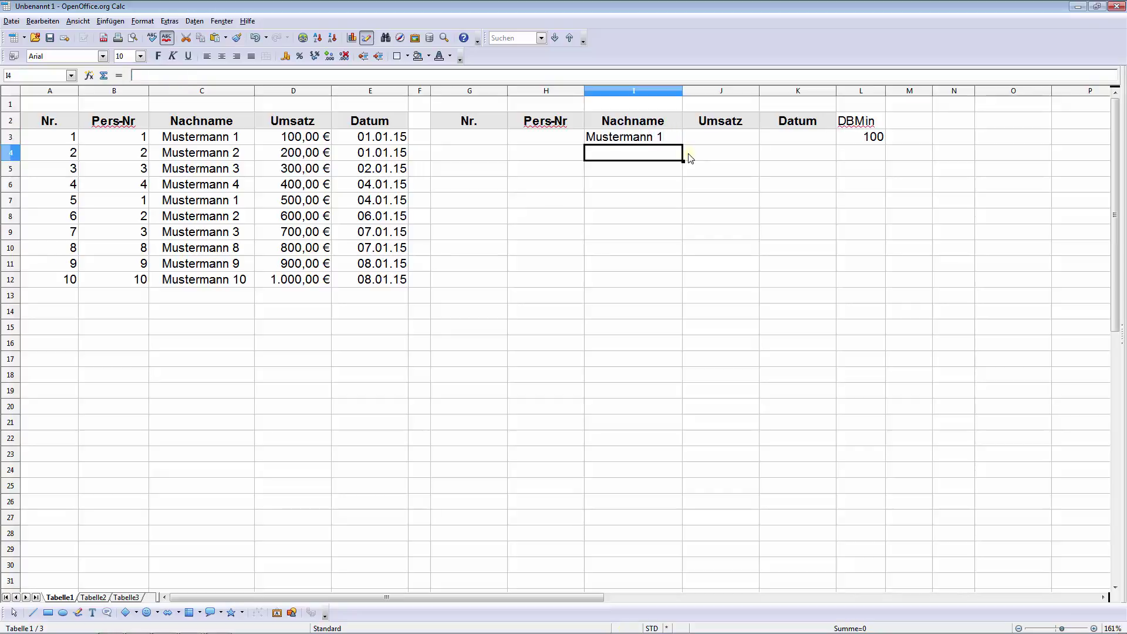
left_click(874, 138)
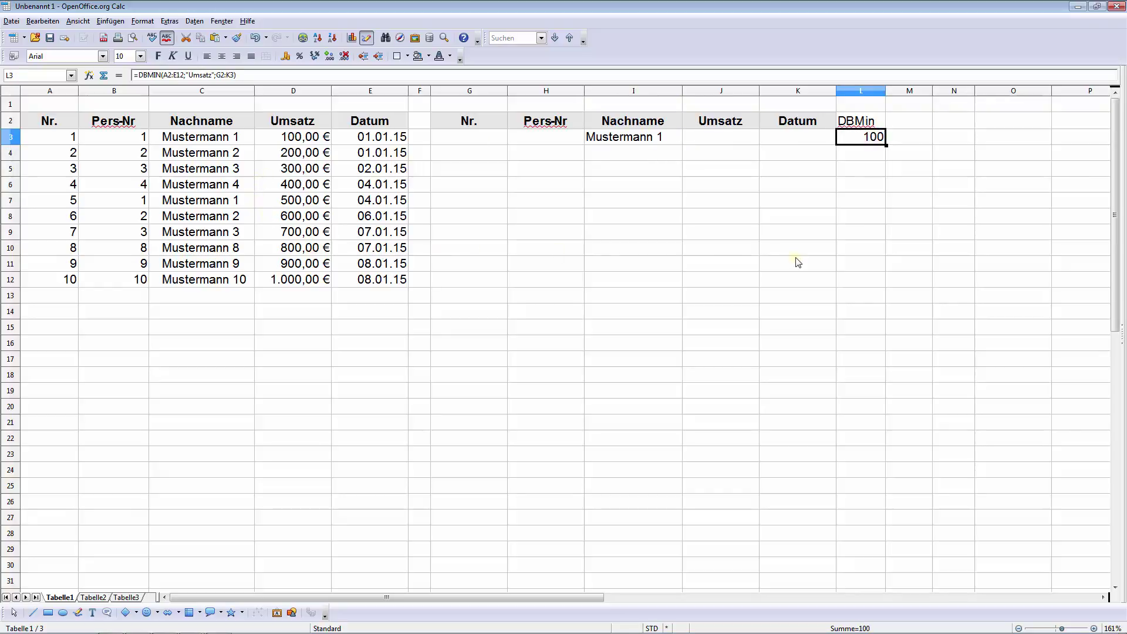
Label cell M2 DBMax
left_click(901, 125)
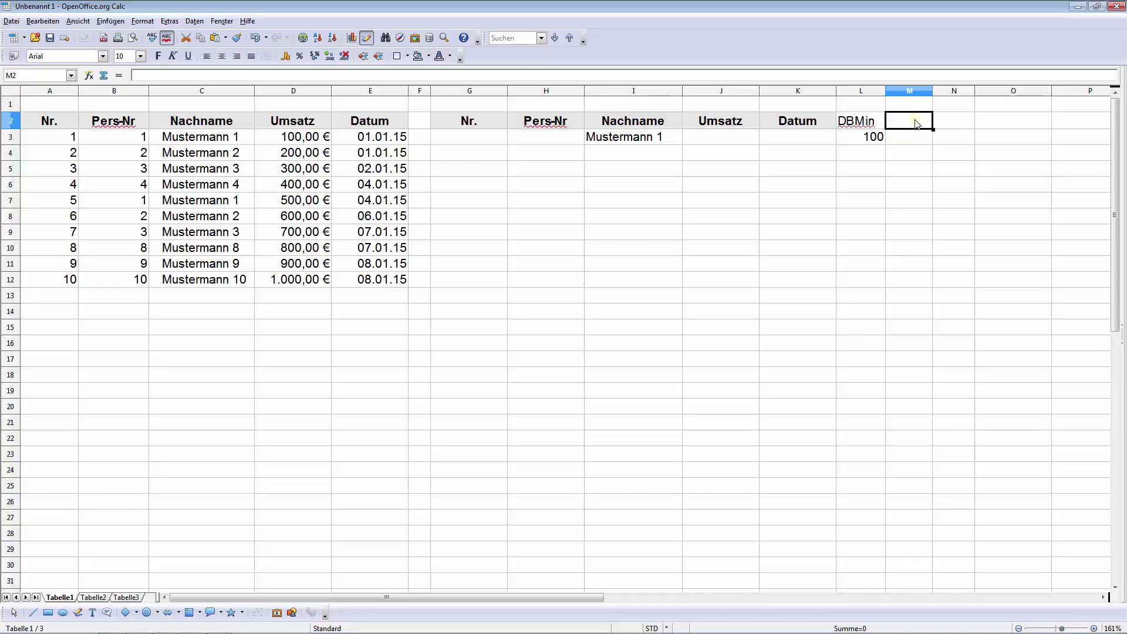
type("DB")
type("M")
key("BackSpace")
type("Max")
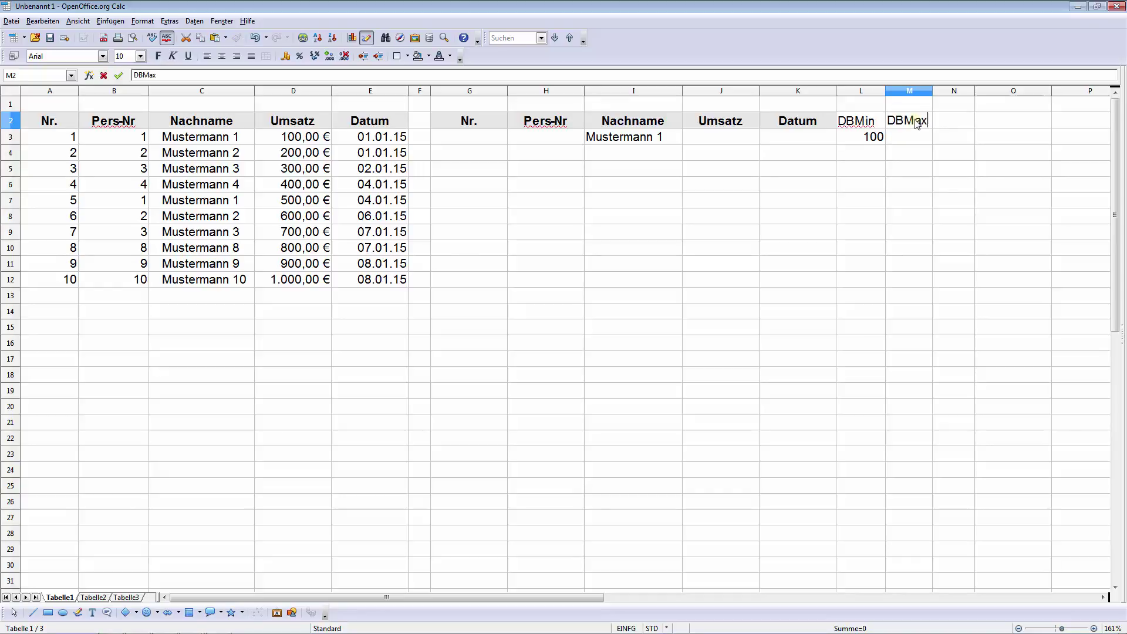
key("Return")
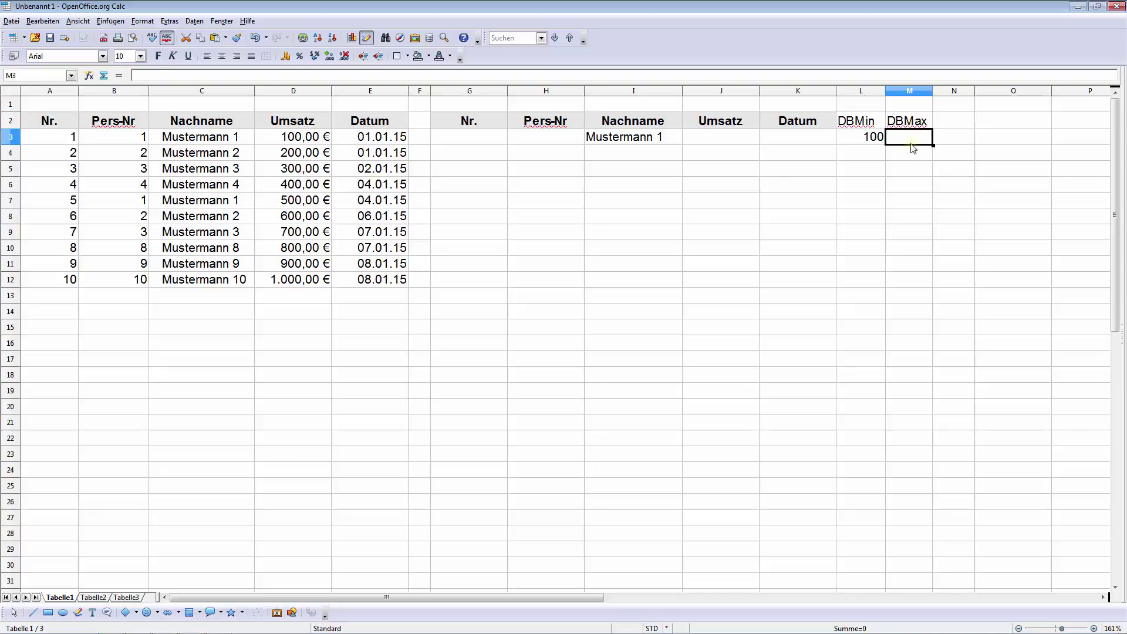
Enter =DBMAX(A2:E12;"Umsatz";G2:K3) in M3, returning 500
type("=")
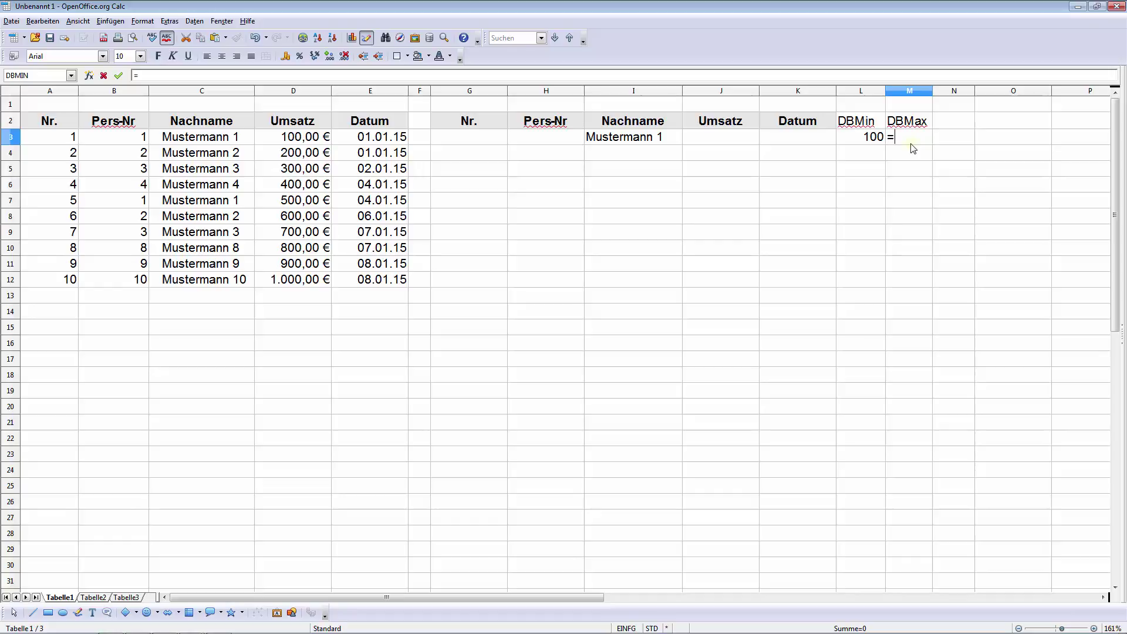
type("dbmax")
type("(")
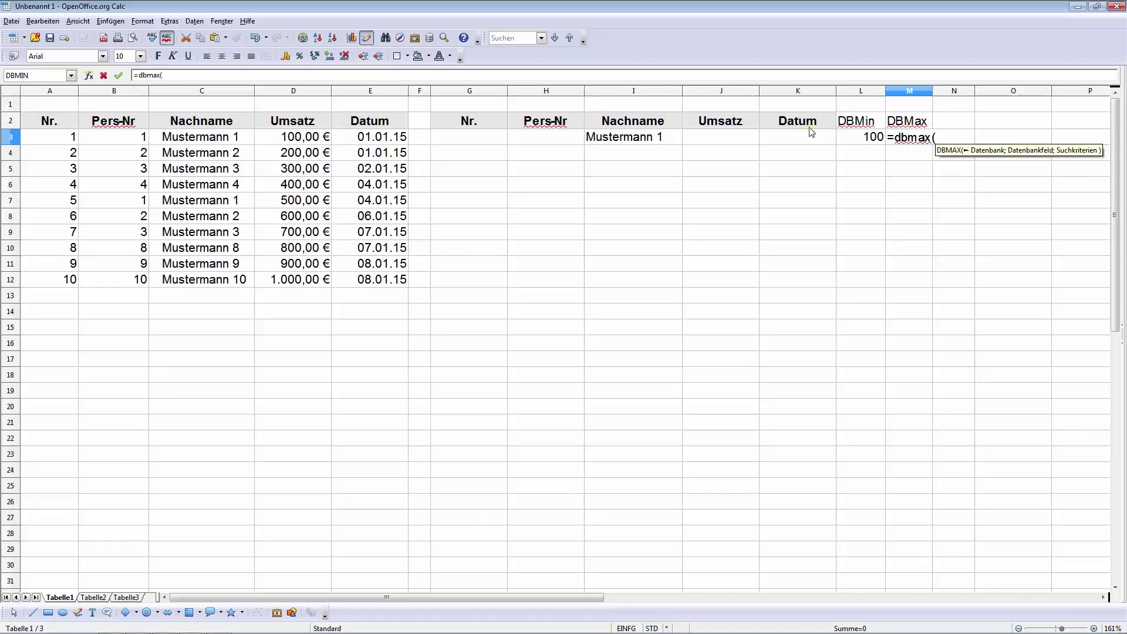
left_click_drag(37, 120, 363, 283)
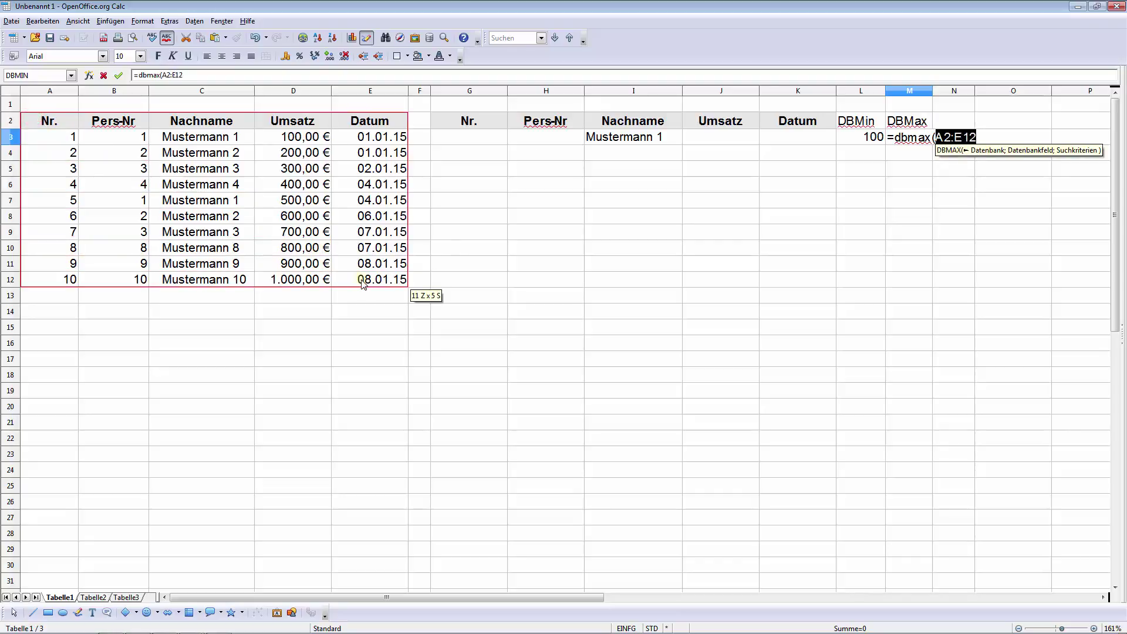
type(";")
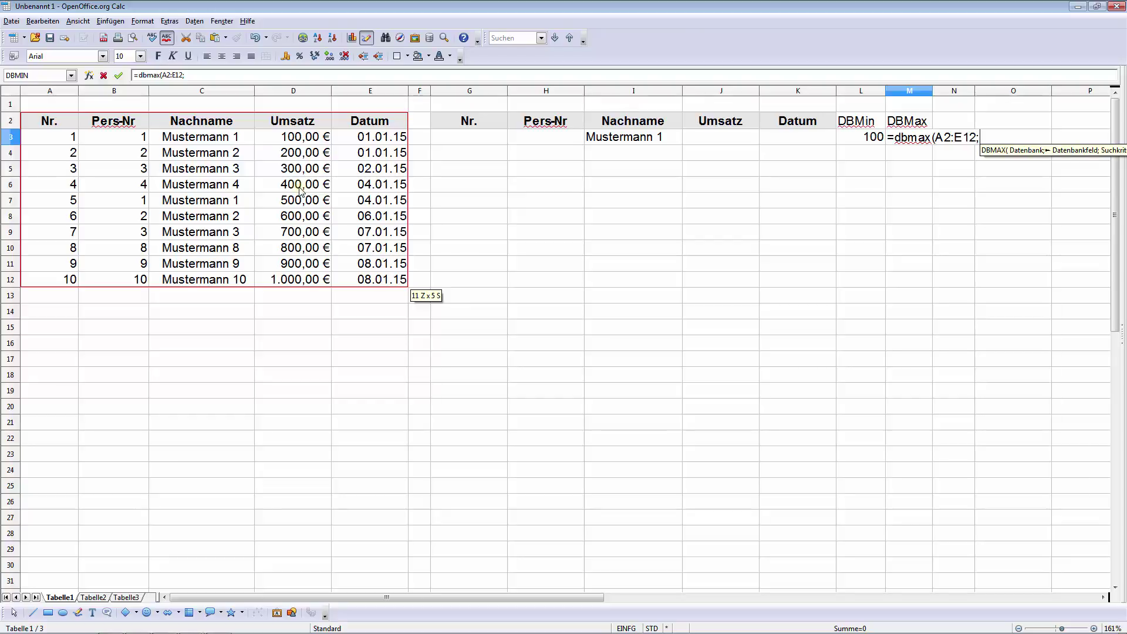
type("\"Umsatz")
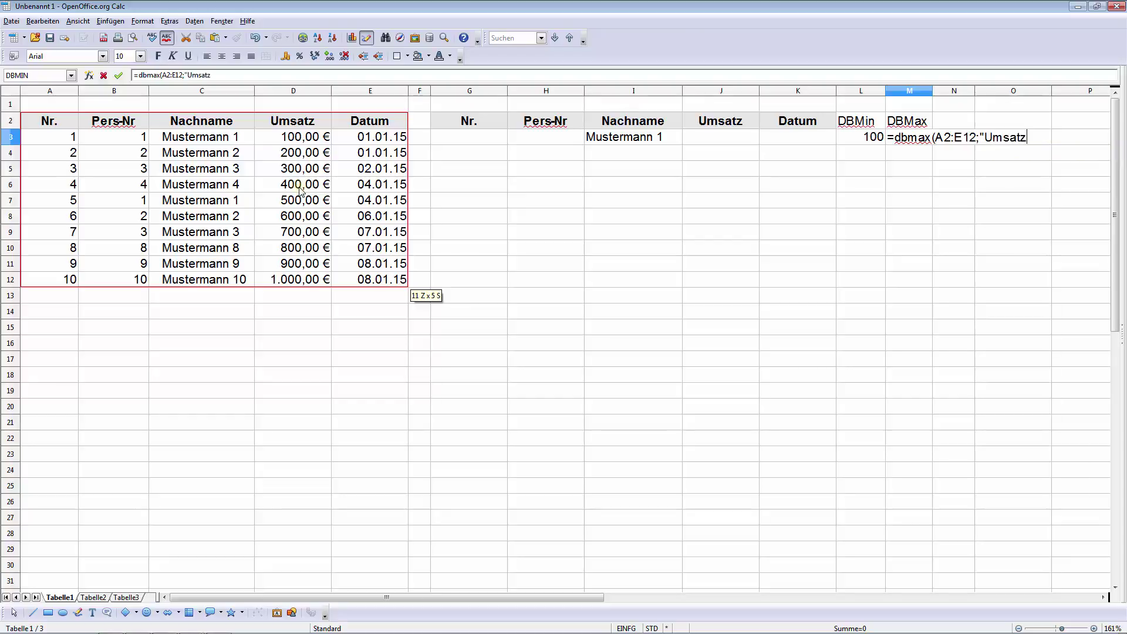
type("\";")
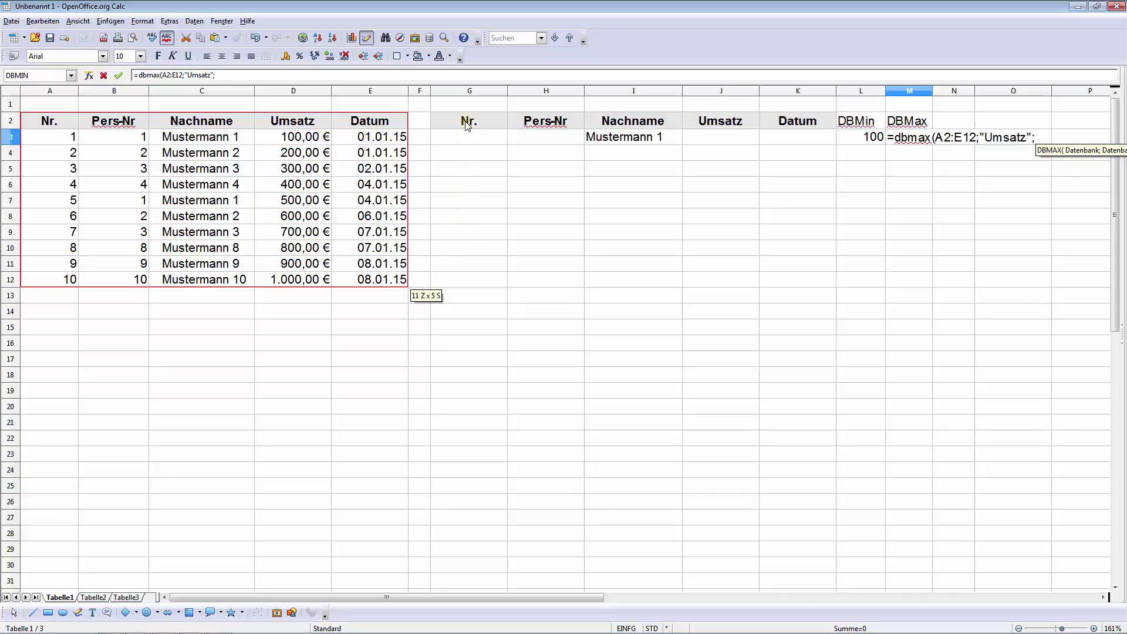
left_click_drag(468, 121, 792, 141)
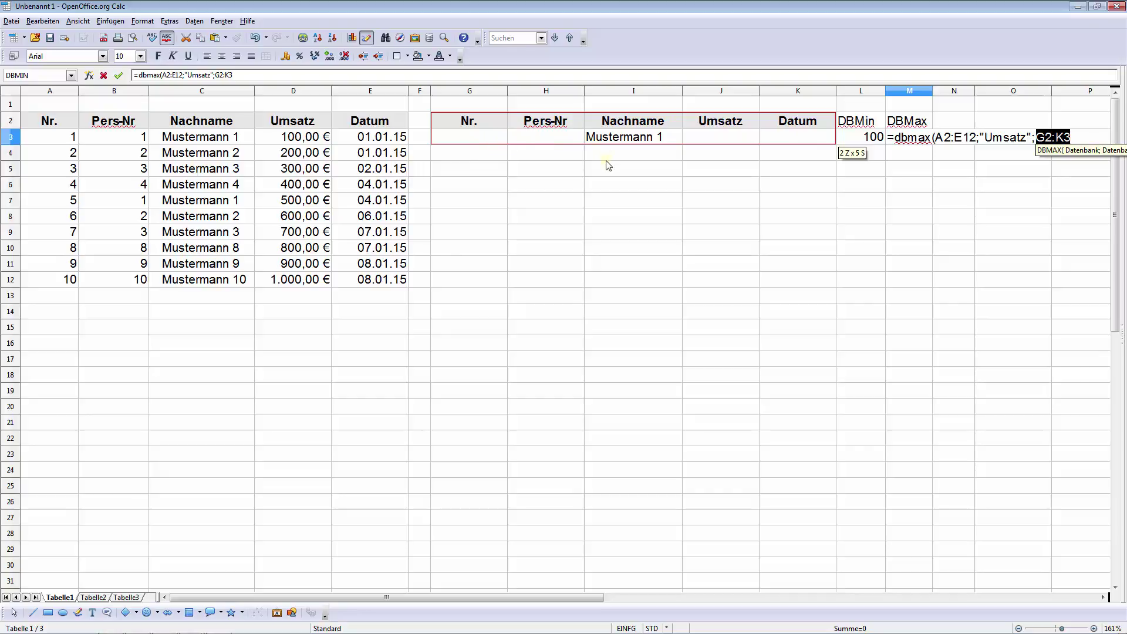
key("Return")
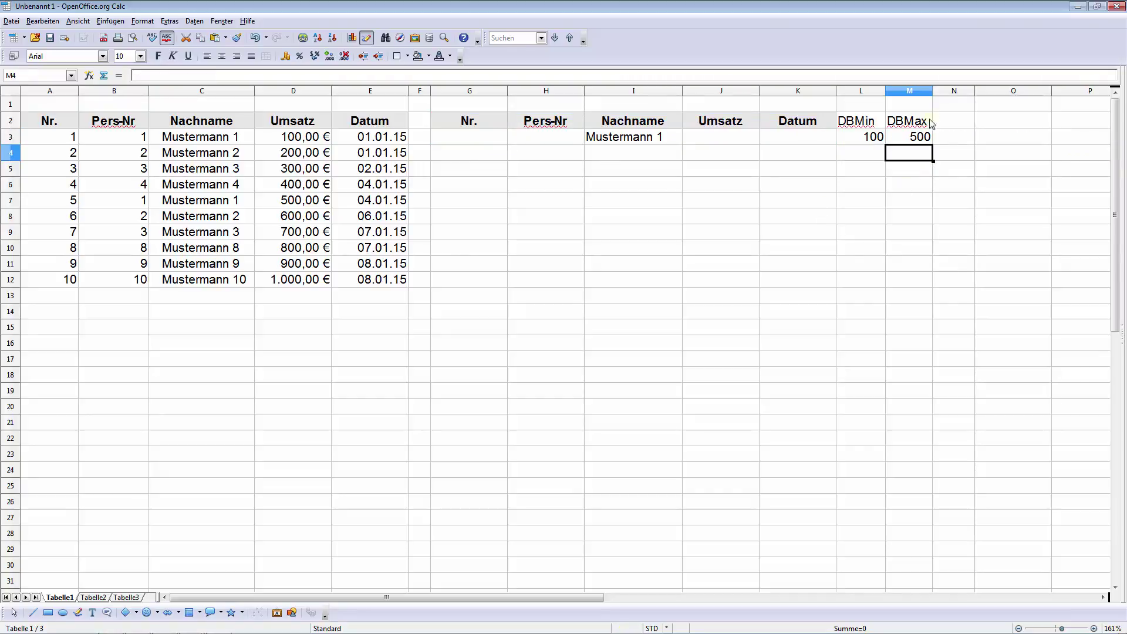
Append 0 to the I3 criterion to make Mustermann 10, so both results become 1000
left_click(637, 142)
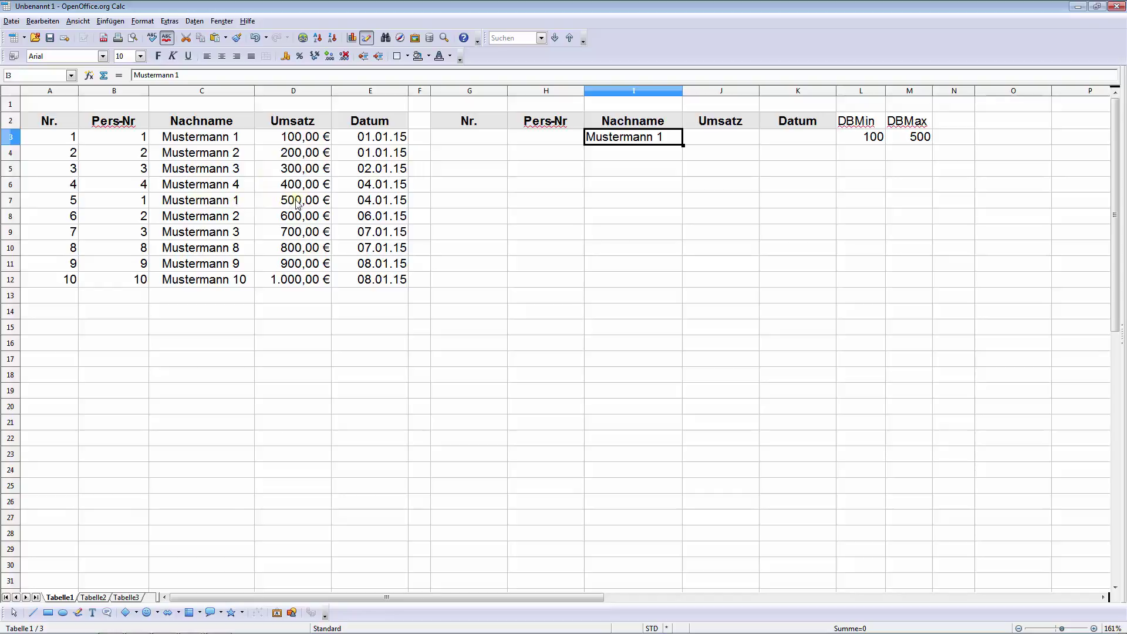
double_click(665, 137)
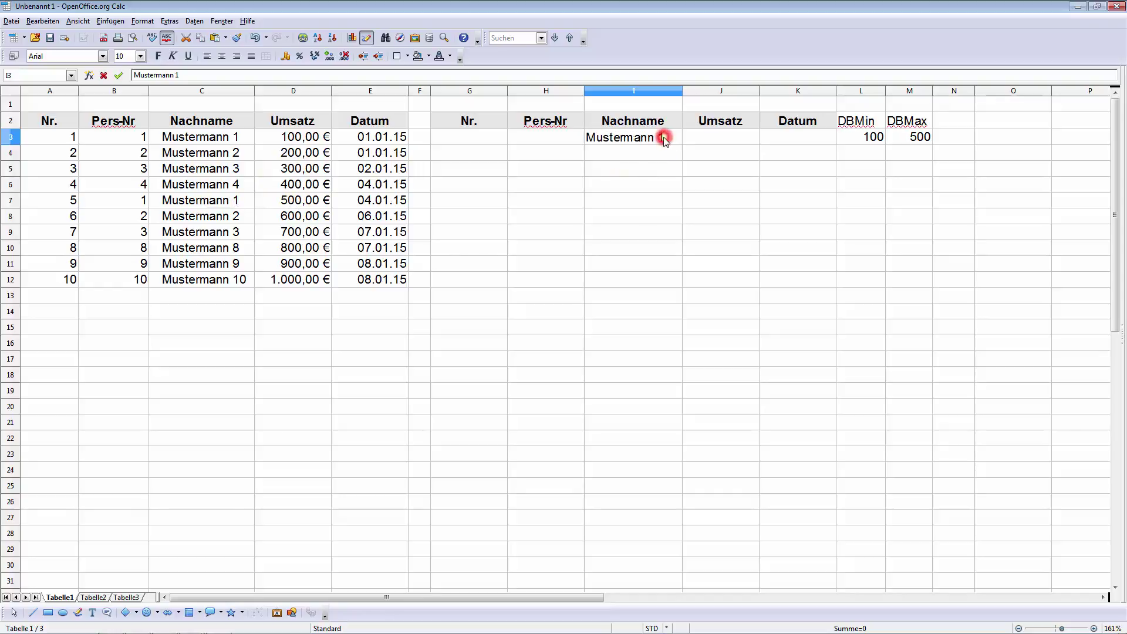
type("0")
key("Return")
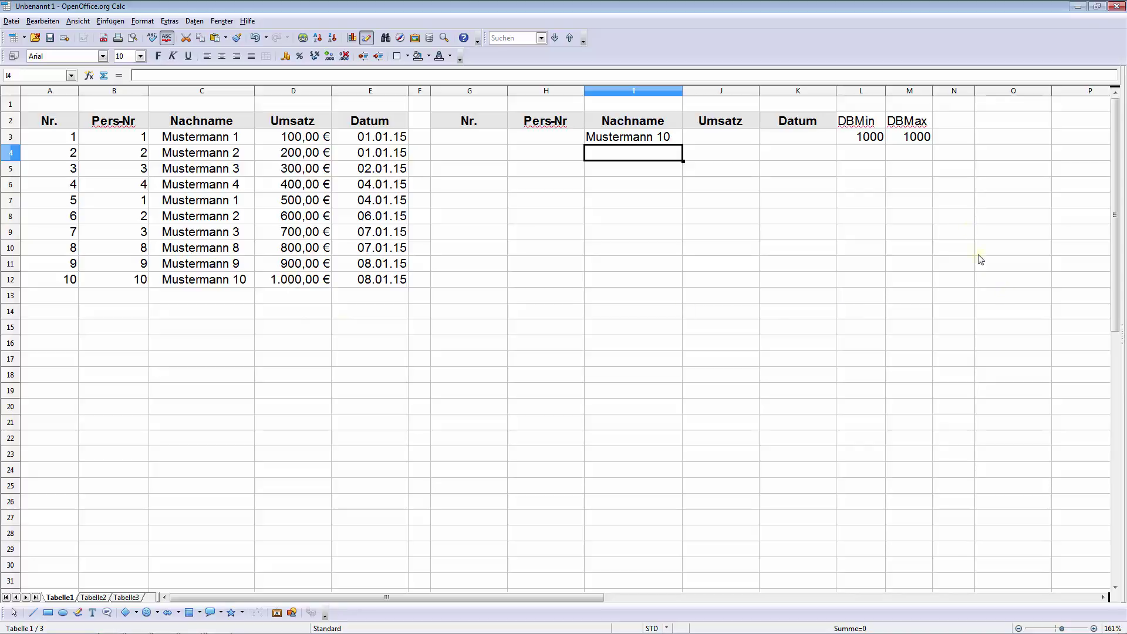
left_click(953, 122)
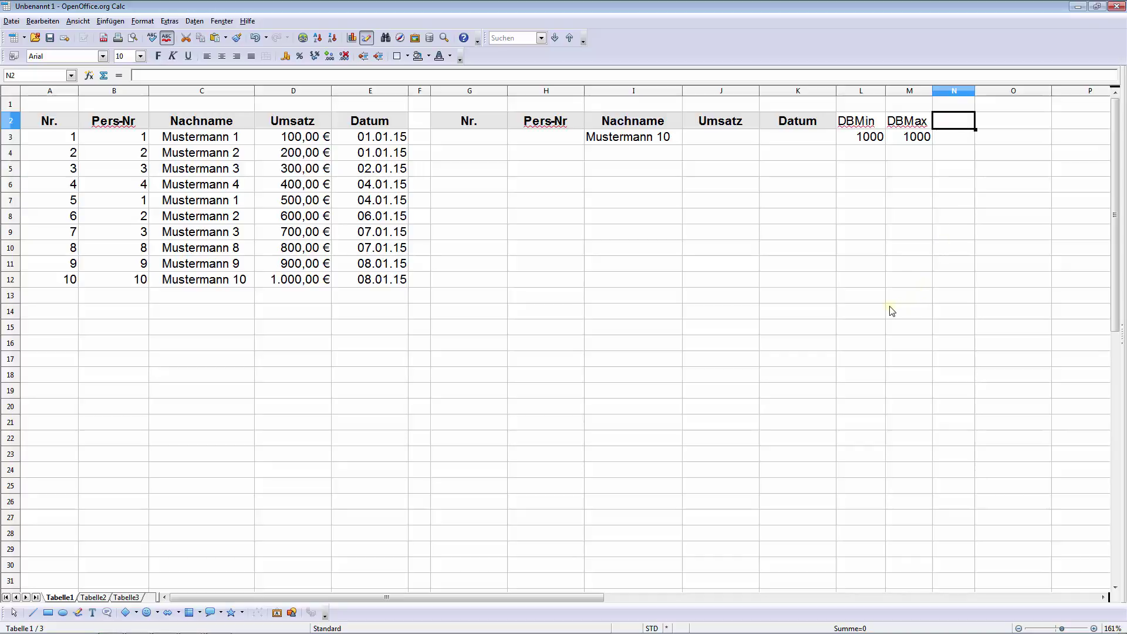
Label N2 DBMitt and enter =DBMITTELWERT(A2:E12;"Umsatz";G2:K3) in N3, returning 1000
type("DB")
type("Mitt")
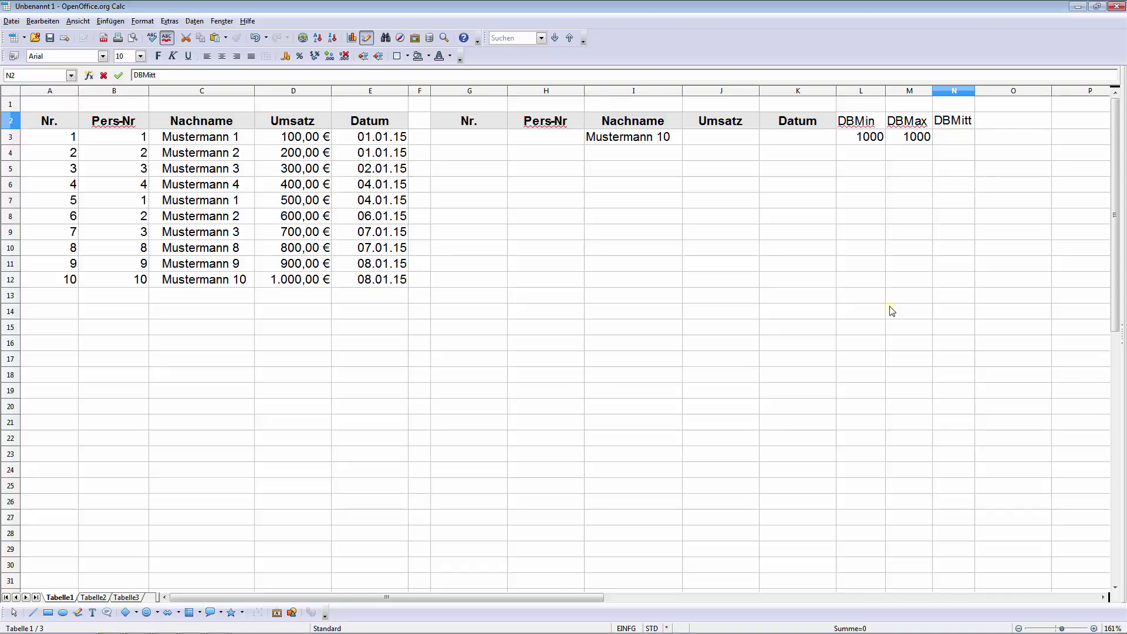
key("Return")
type("=")
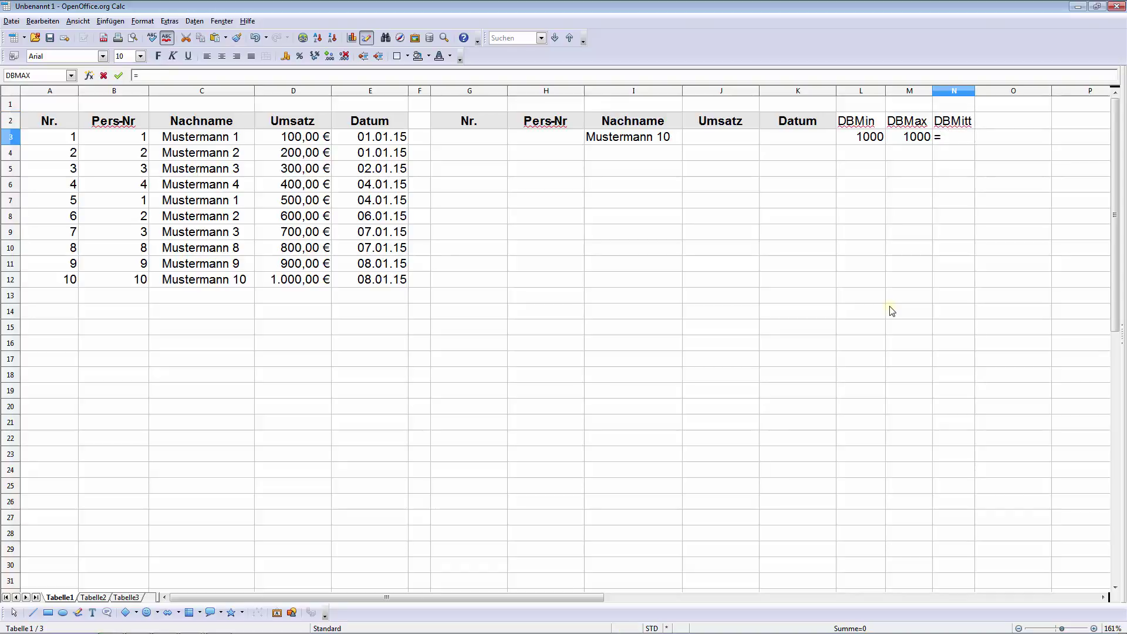
type("db")
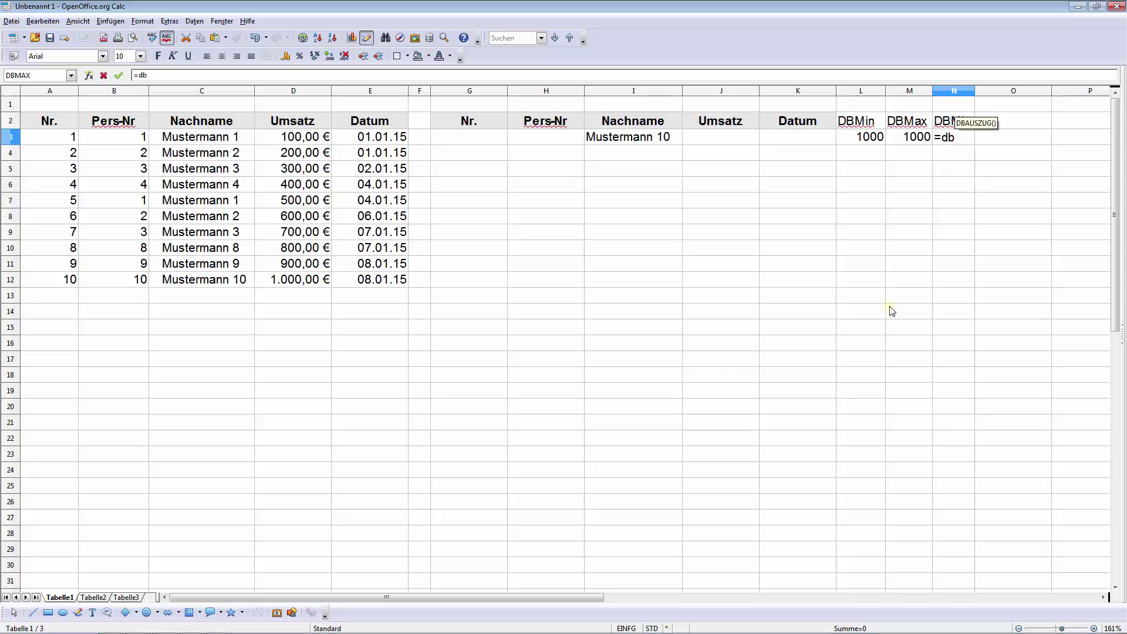
type("mittel")
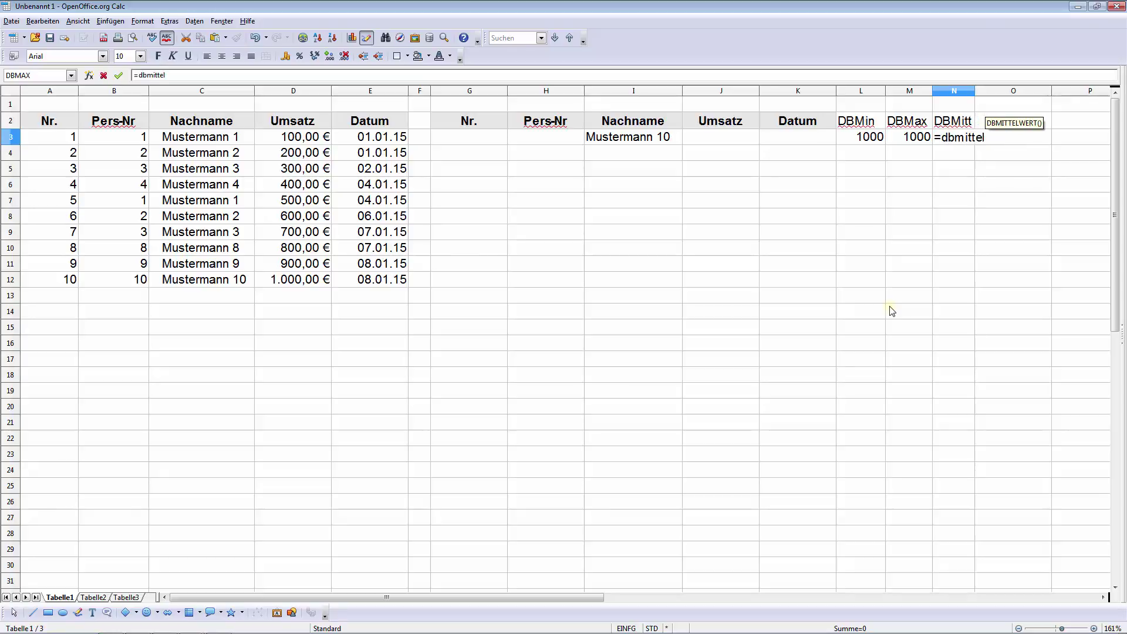
type("wert(")
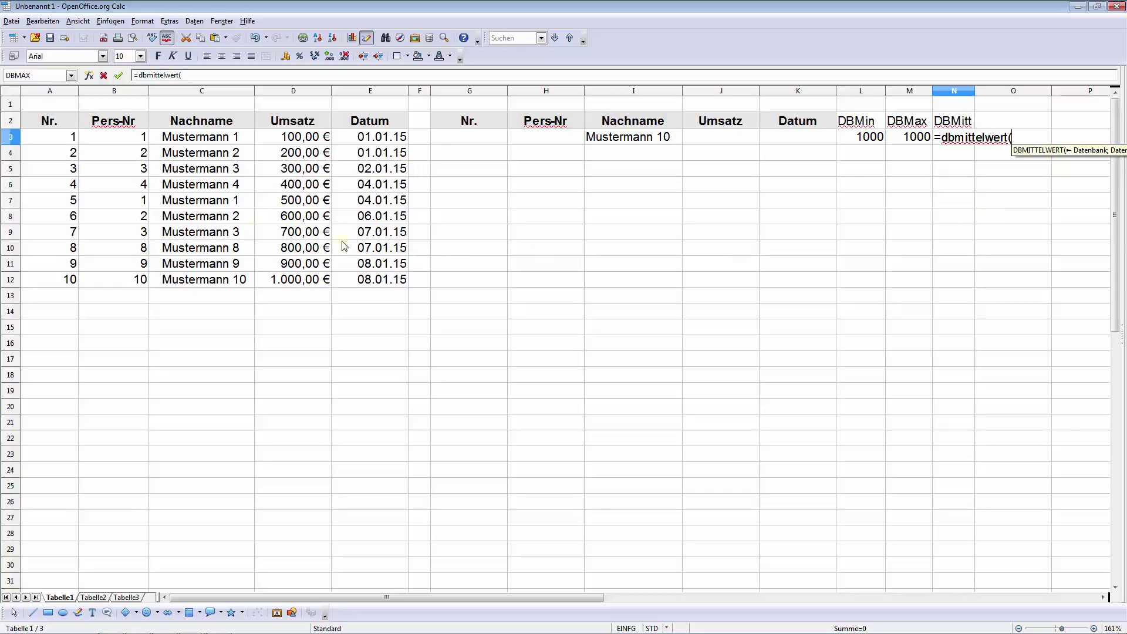
left_click_drag(32, 122, 366, 281)
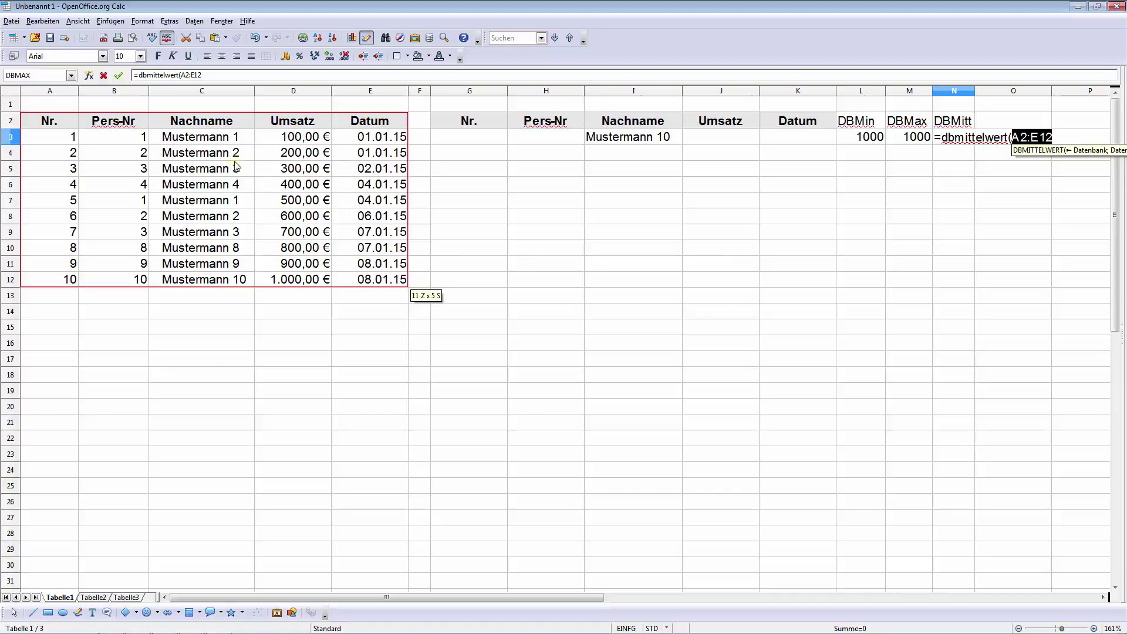
type(";")
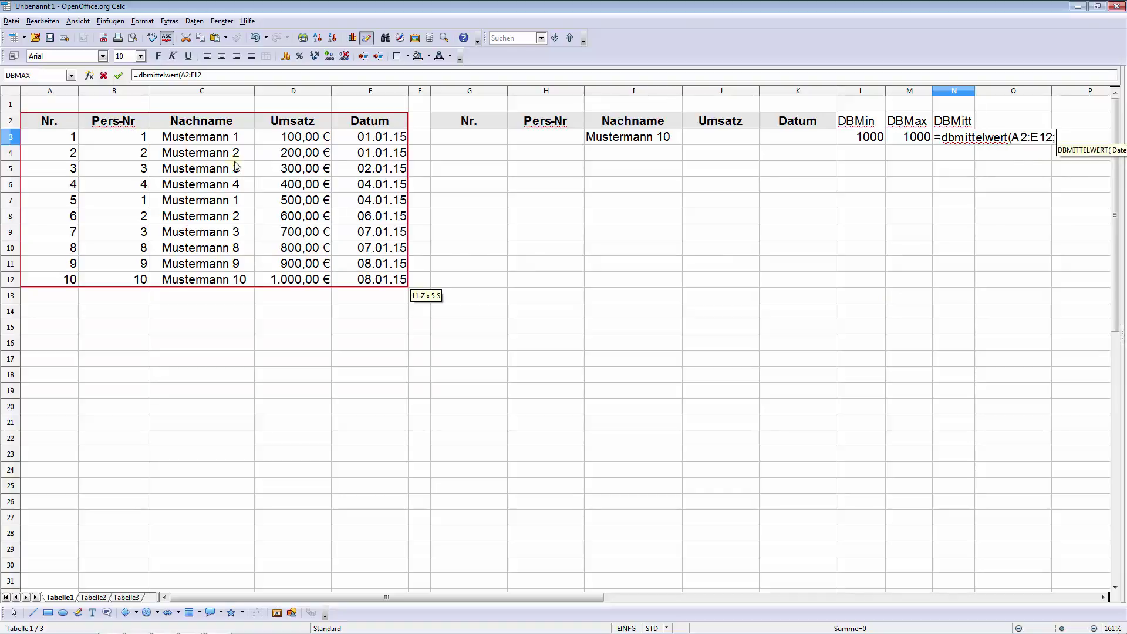
type("\"")
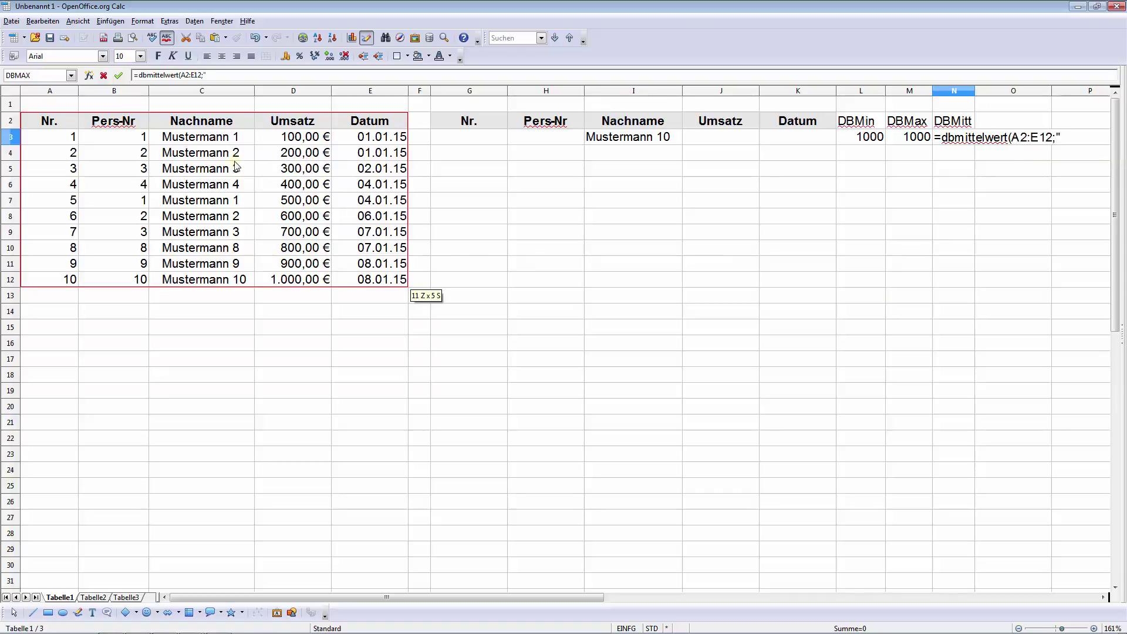
type("Umsatz\"")
type(";")
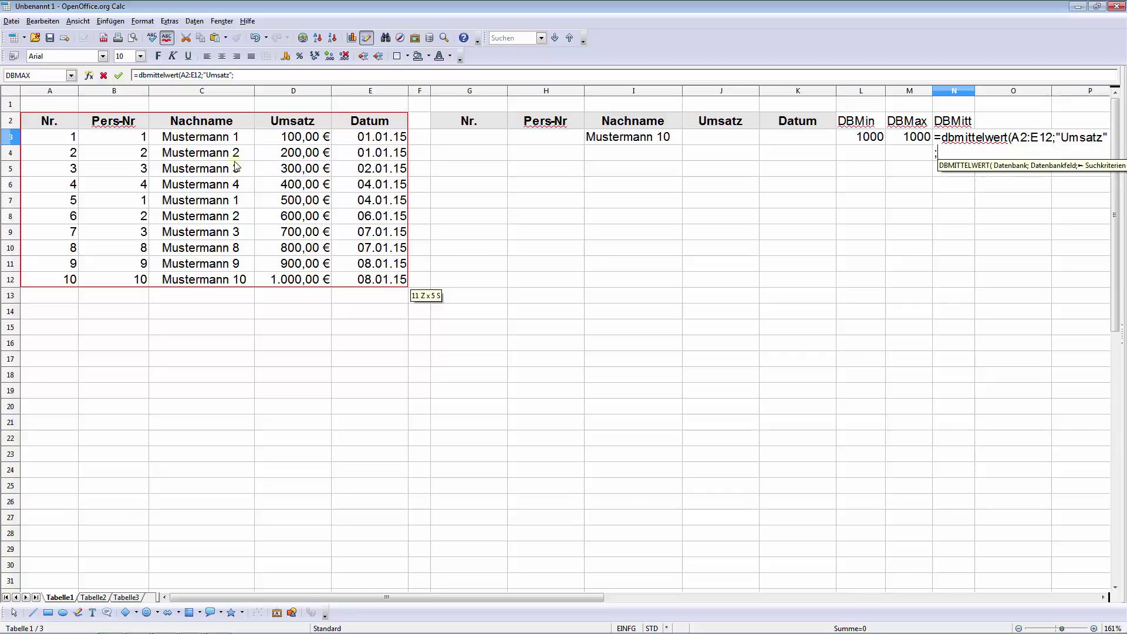
left_click_drag(474, 126, 767, 133)
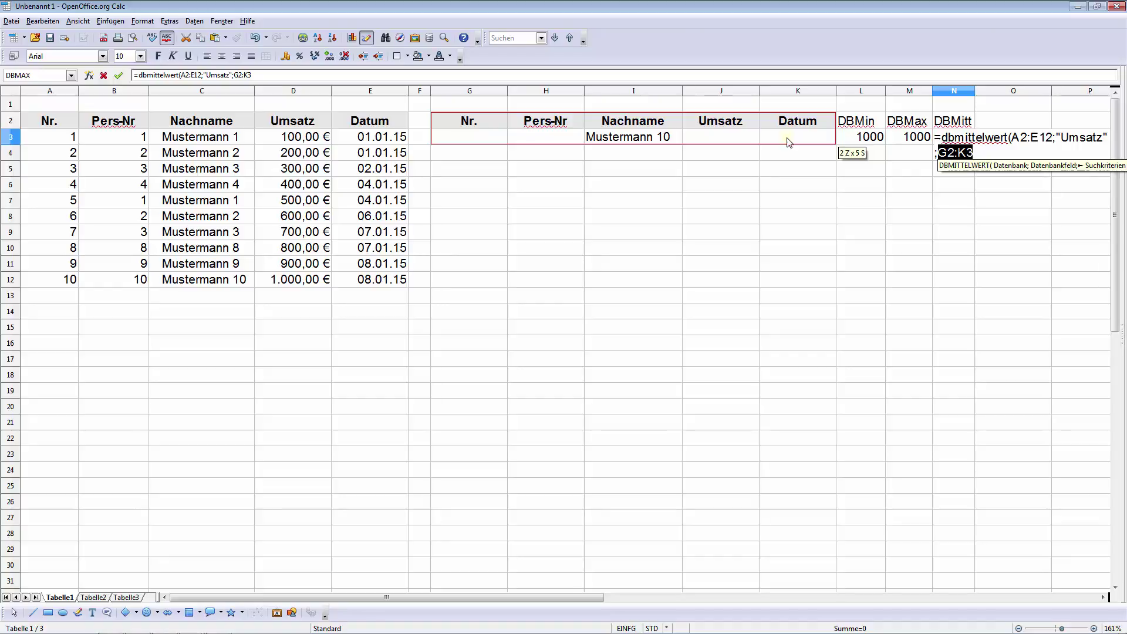
key("Return")
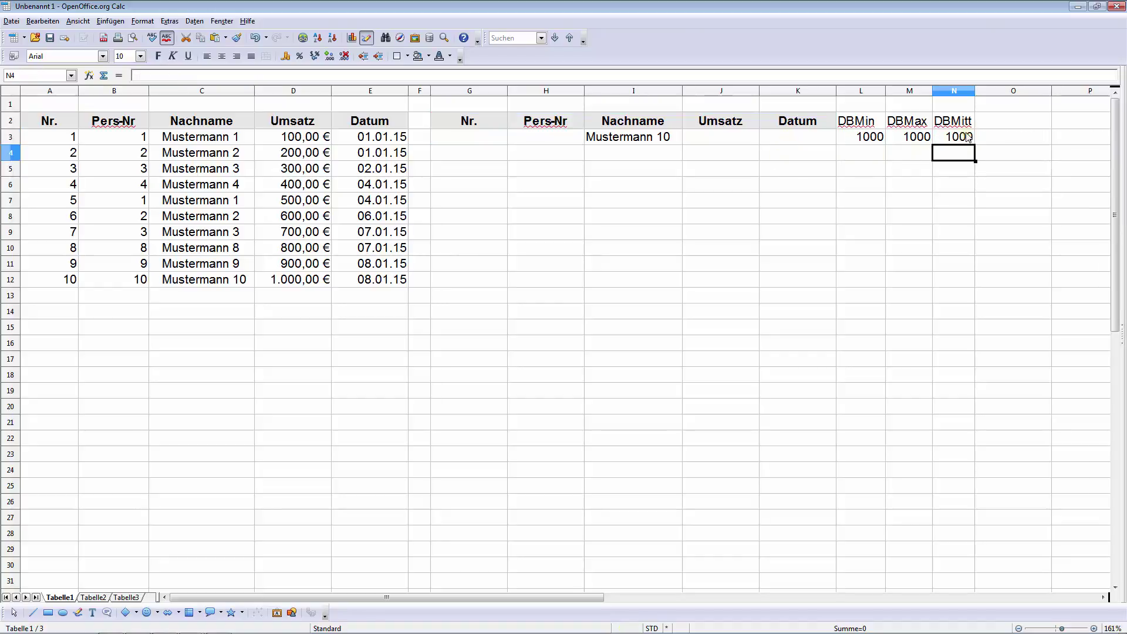
Delete the trailing 0 in I3 to get Mustermann 1; results show 100, 500, 300
left_click(650, 139)
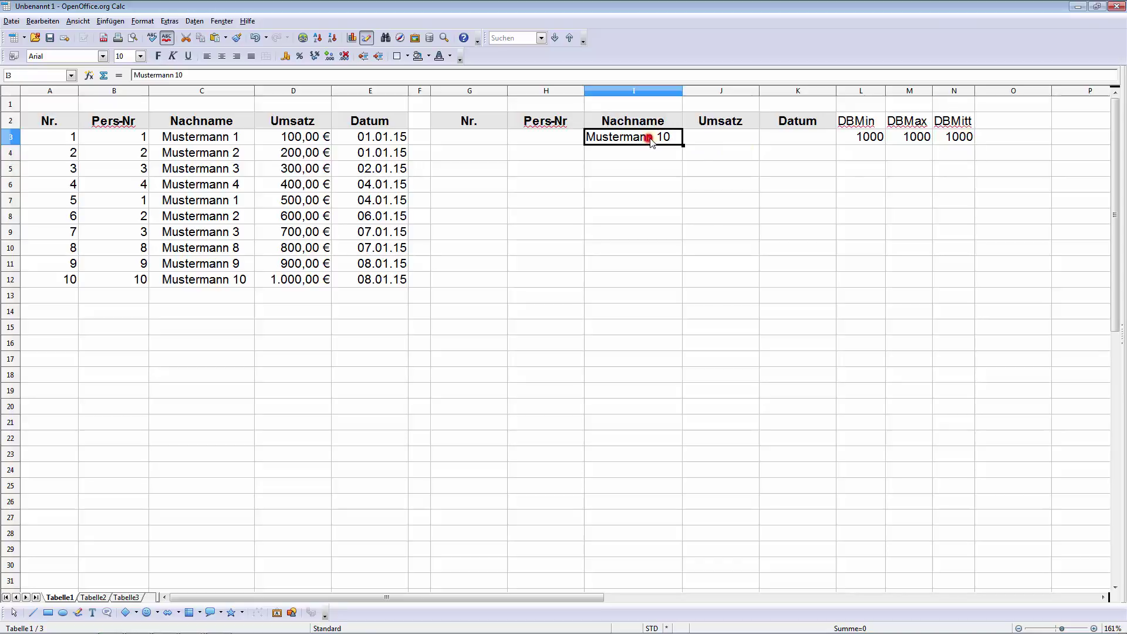
double_click(649, 139)
left_click_drag(665, 137, 674, 137)
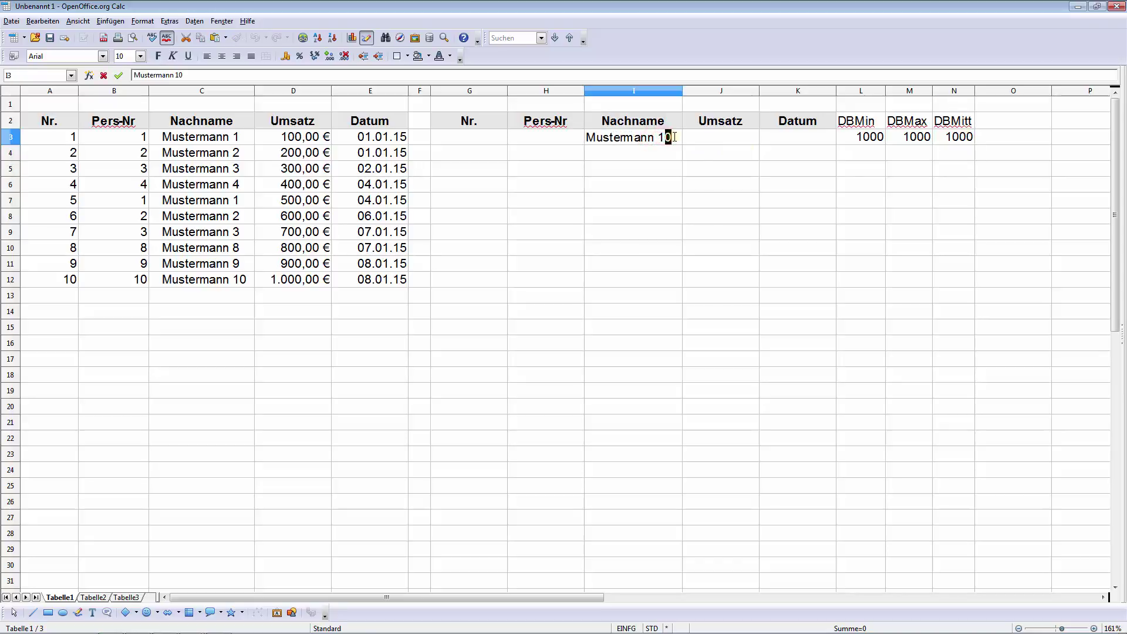
key("BackSpace")
key("Return")
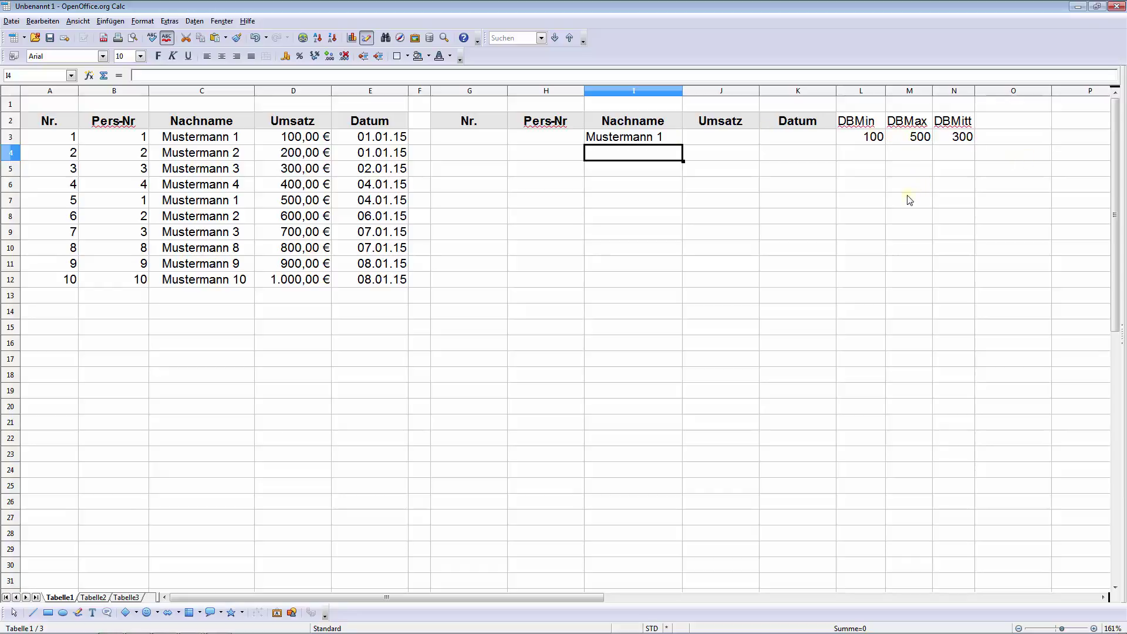
left_click(1004, 127)
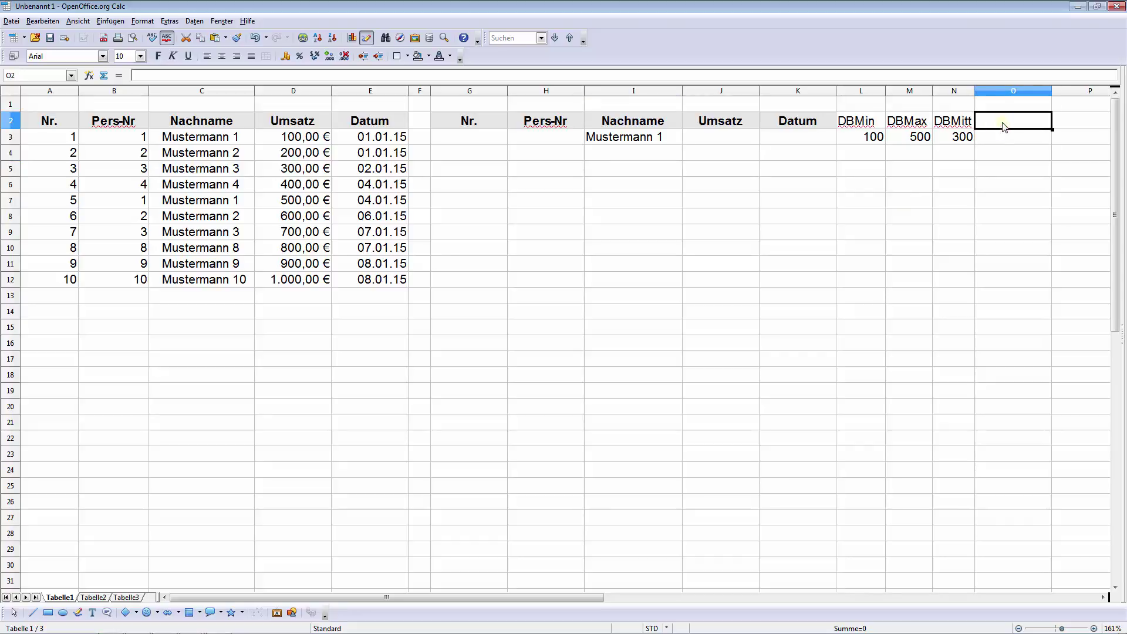
Label O2 DBSumme and enter =DBSUMME(A2:E12;"Umsatz";G2:K3) in O3, returning 600
type("DBSU")
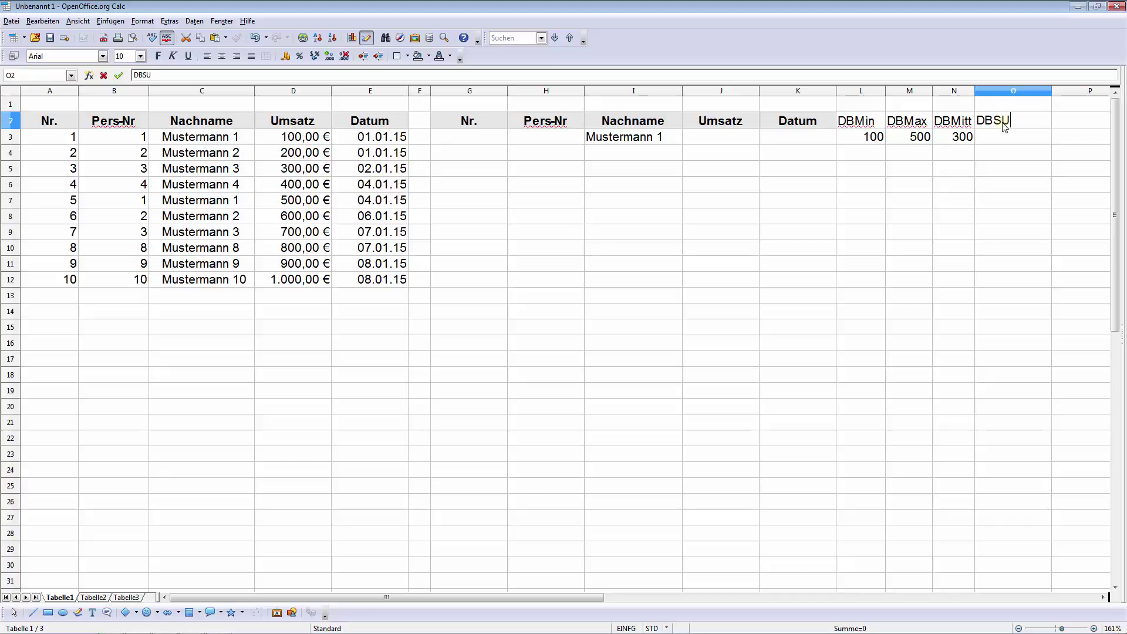
type("mm")
type("e")
key("Return")
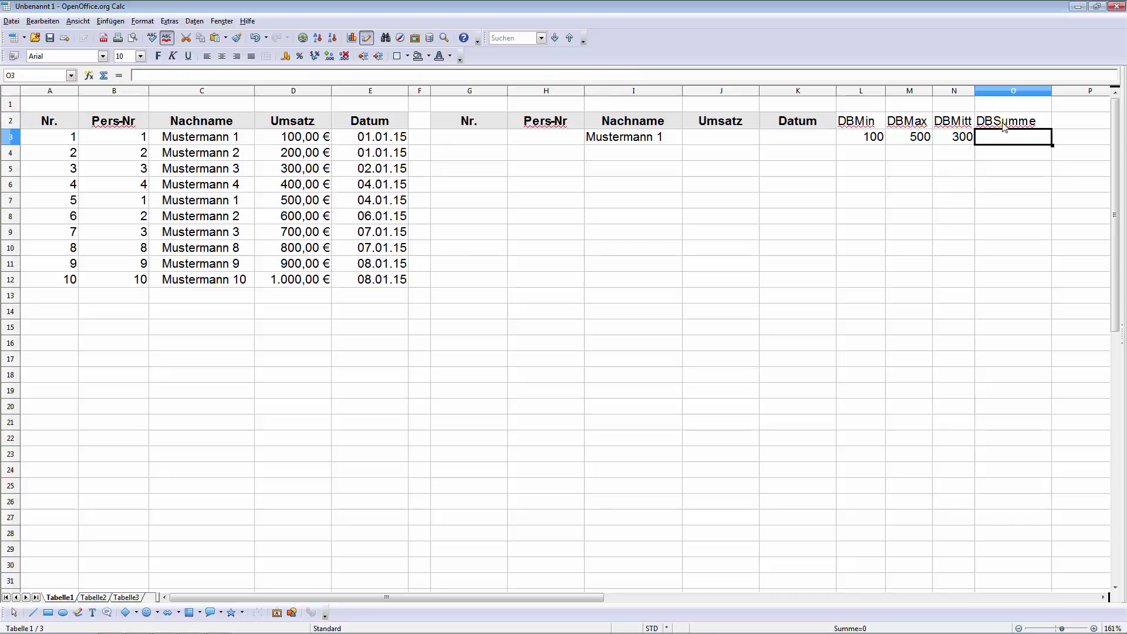
type("=")
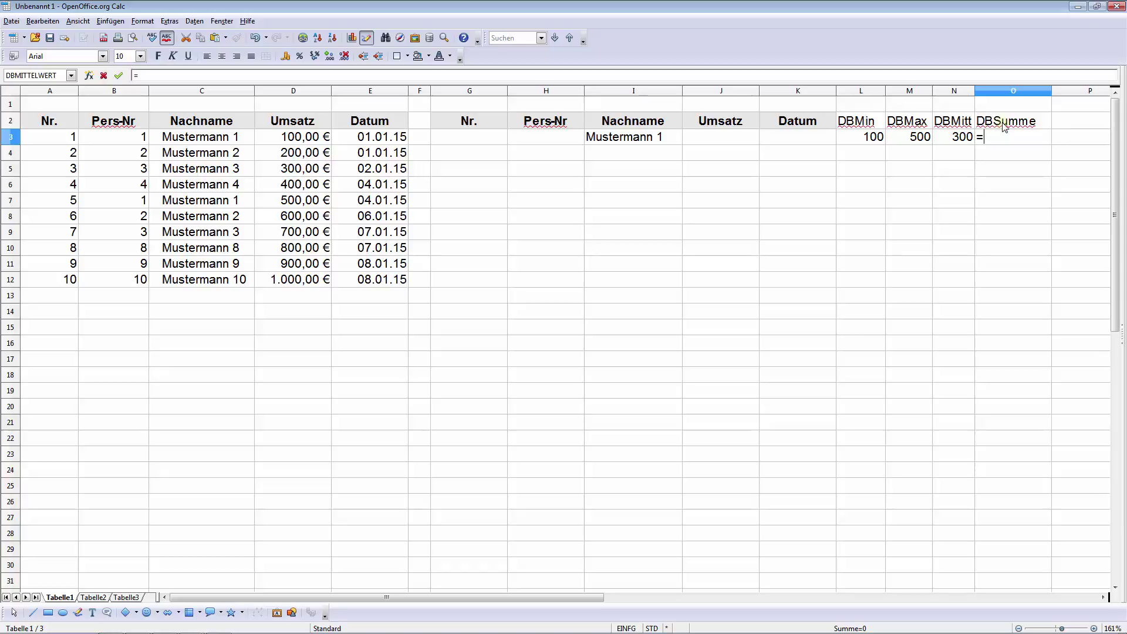
type("dbsu")
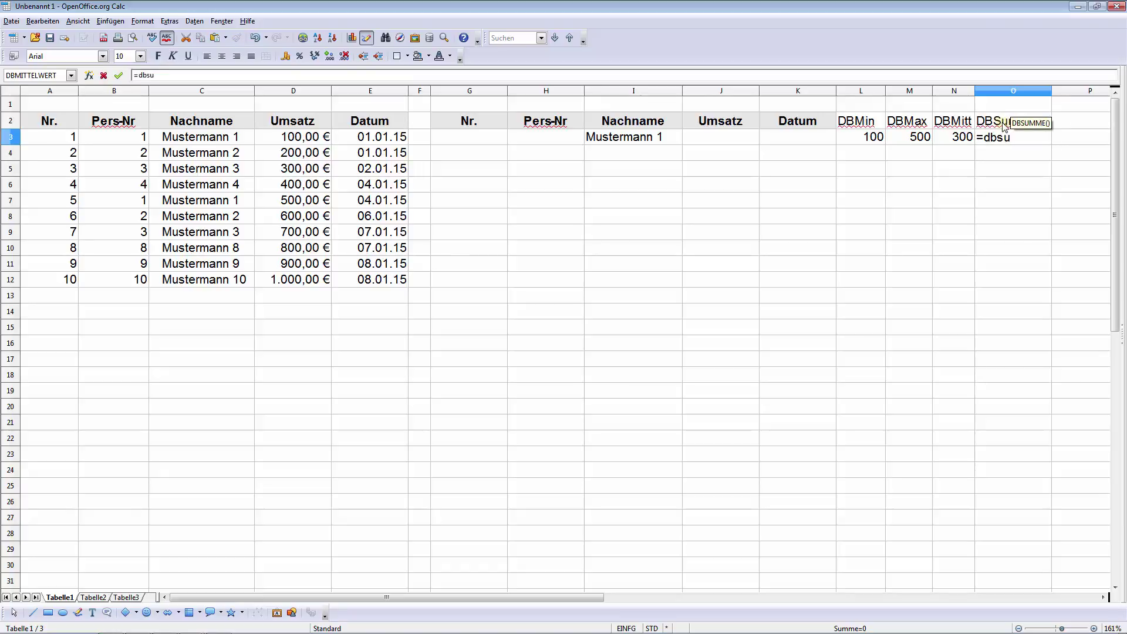
type("mme(")
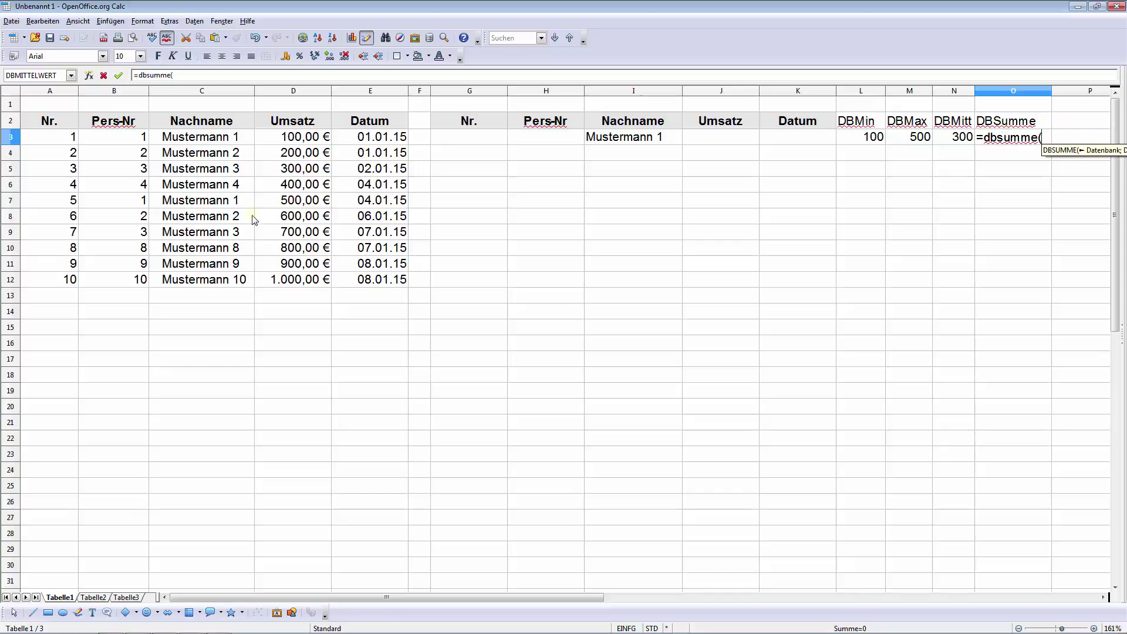
mouse_move(49, 123)
left_mouse_down()
mouse_move(276, 272)
mouse_move(376, 285)
left_mouse_up()
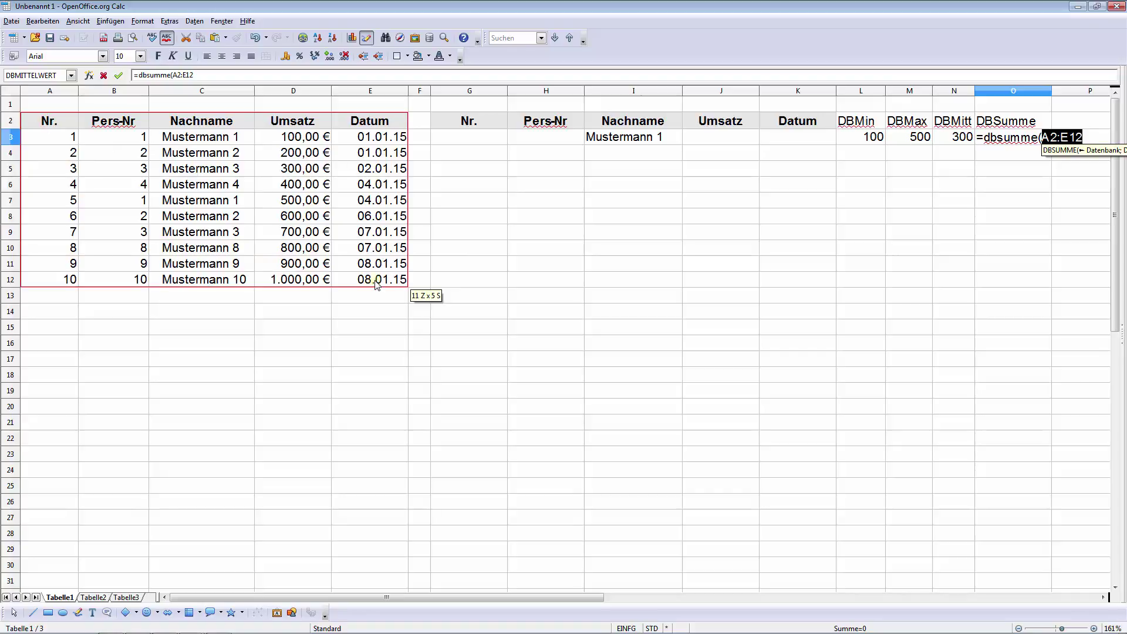
type(";\"")
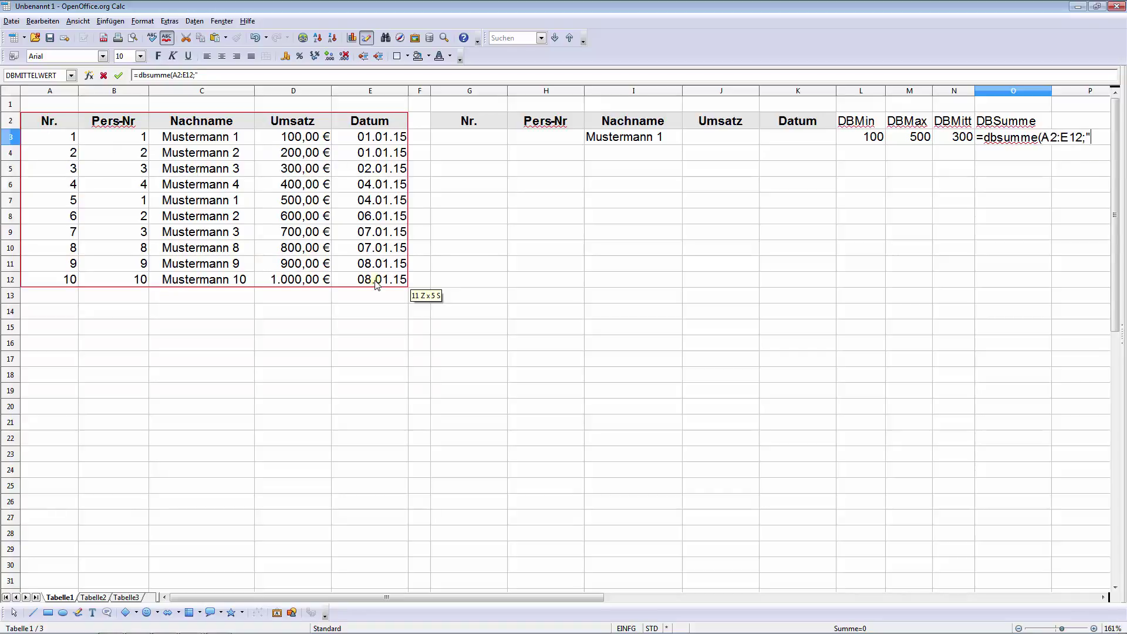
type("Umsatz")
type("\"")
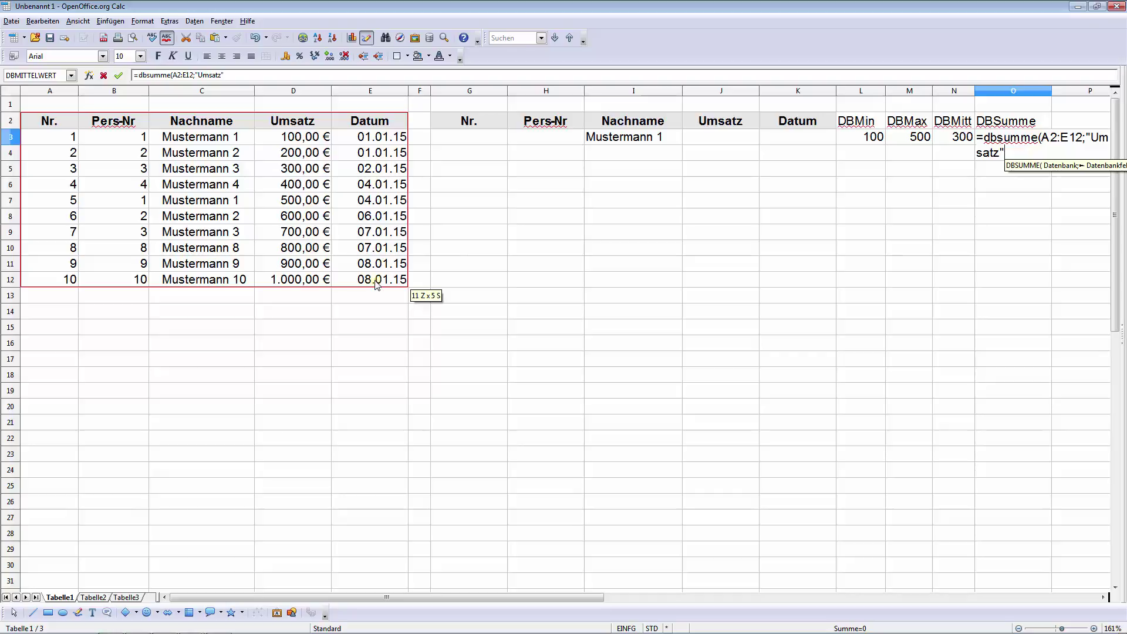
type(";")
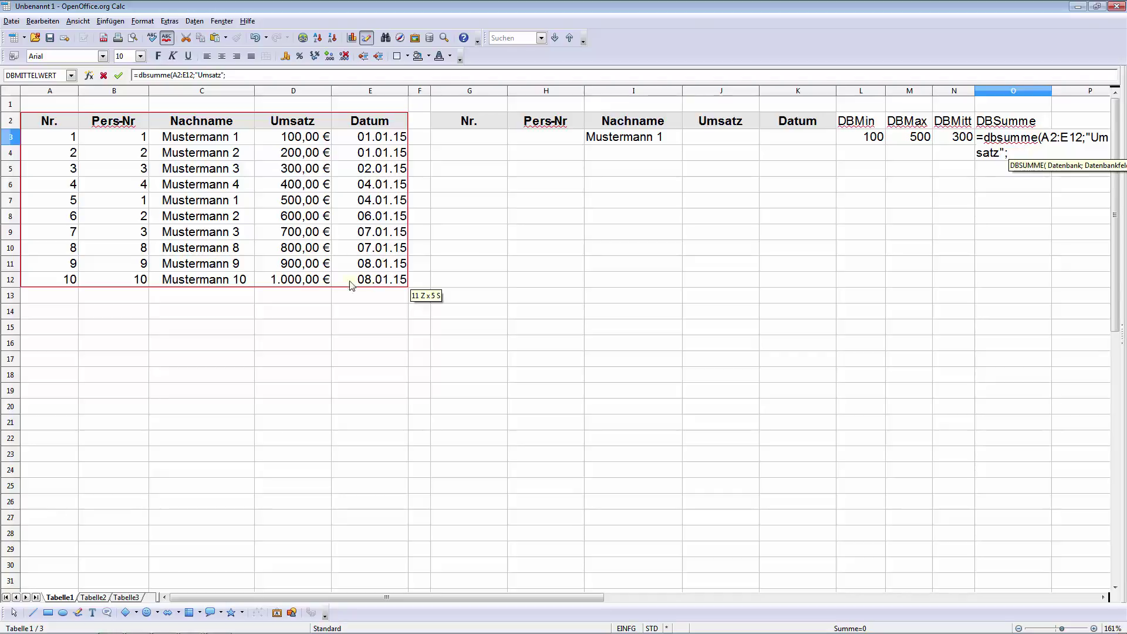
left_click_drag(446, 124, 791, 136)
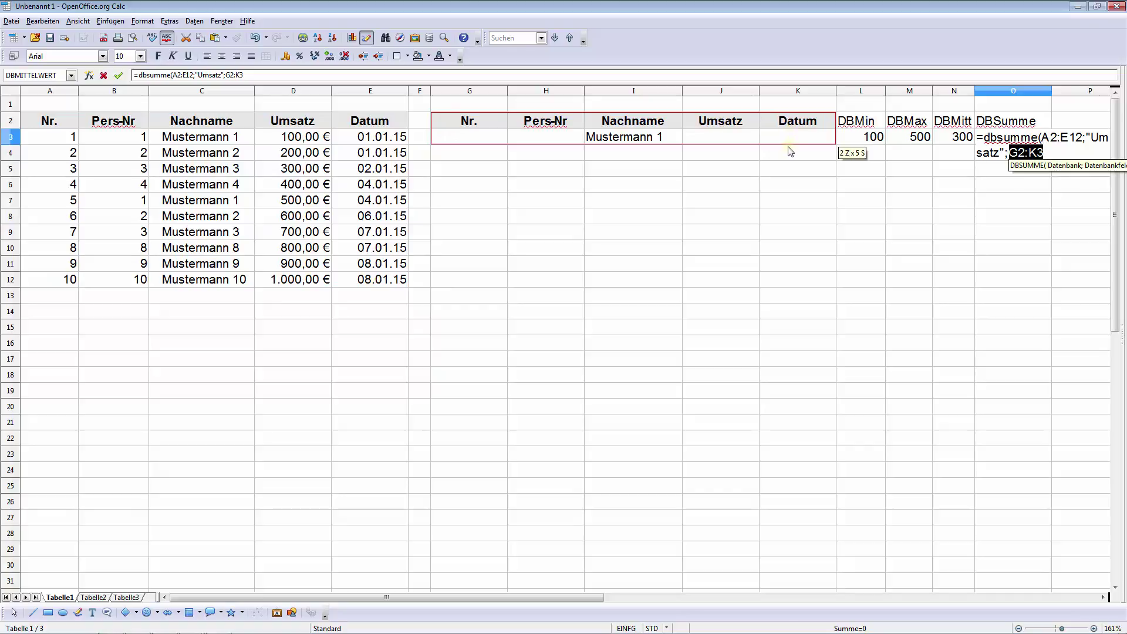
key("Return")
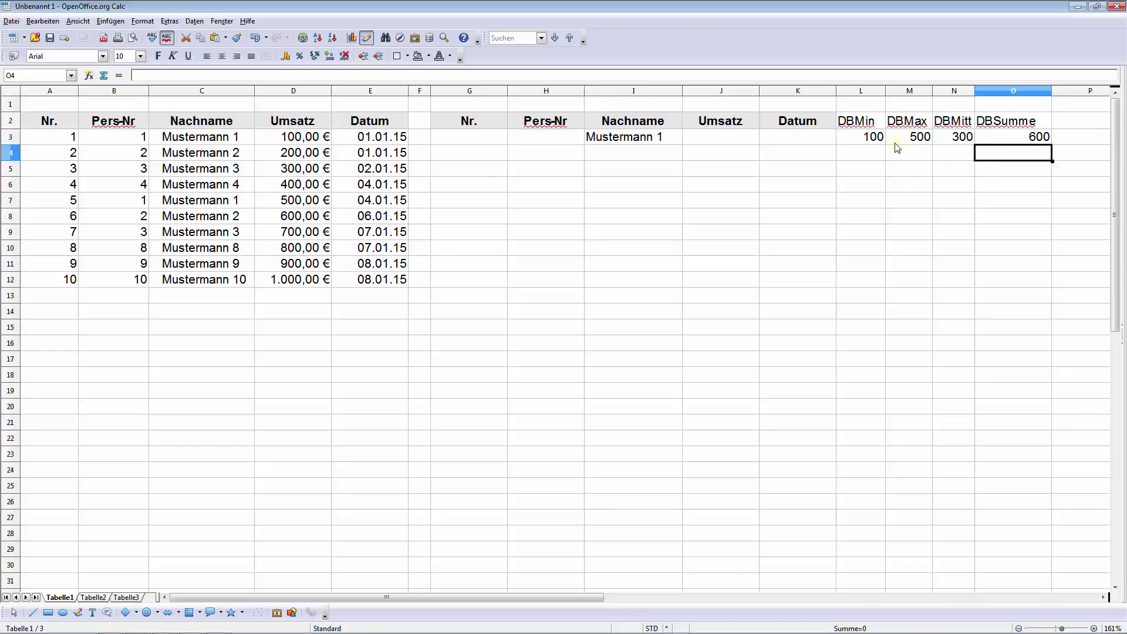
Test 'Mustermann 10' as the Nachname criterion in I3 and fit column O's width
double_click(659, 137)
type("0")
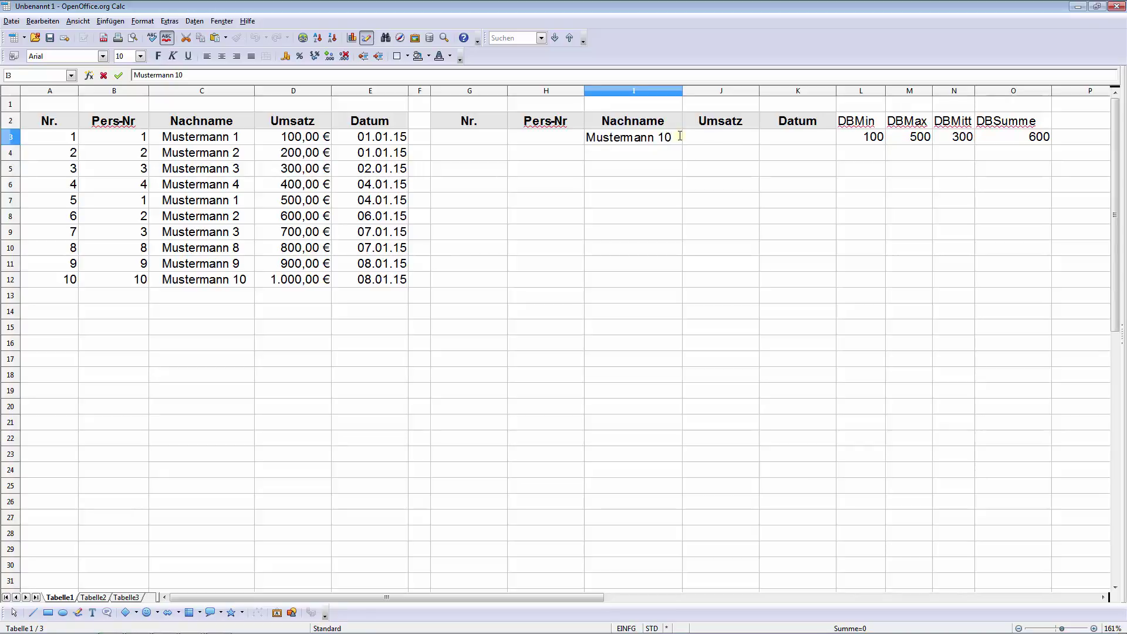
key("Return")
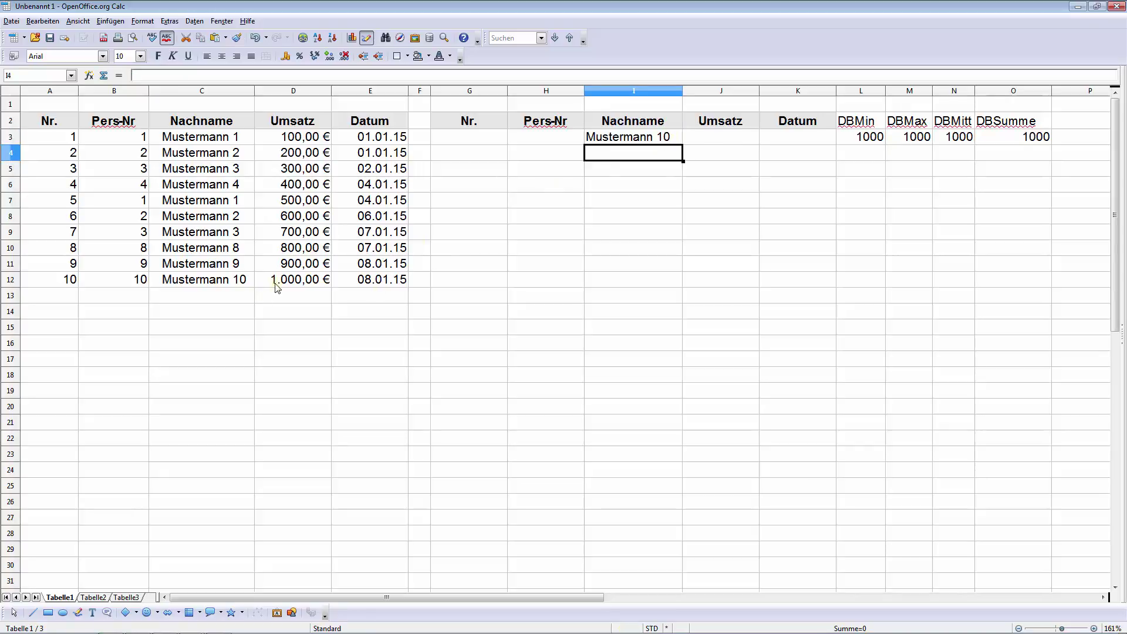
double_click(1051, 90)
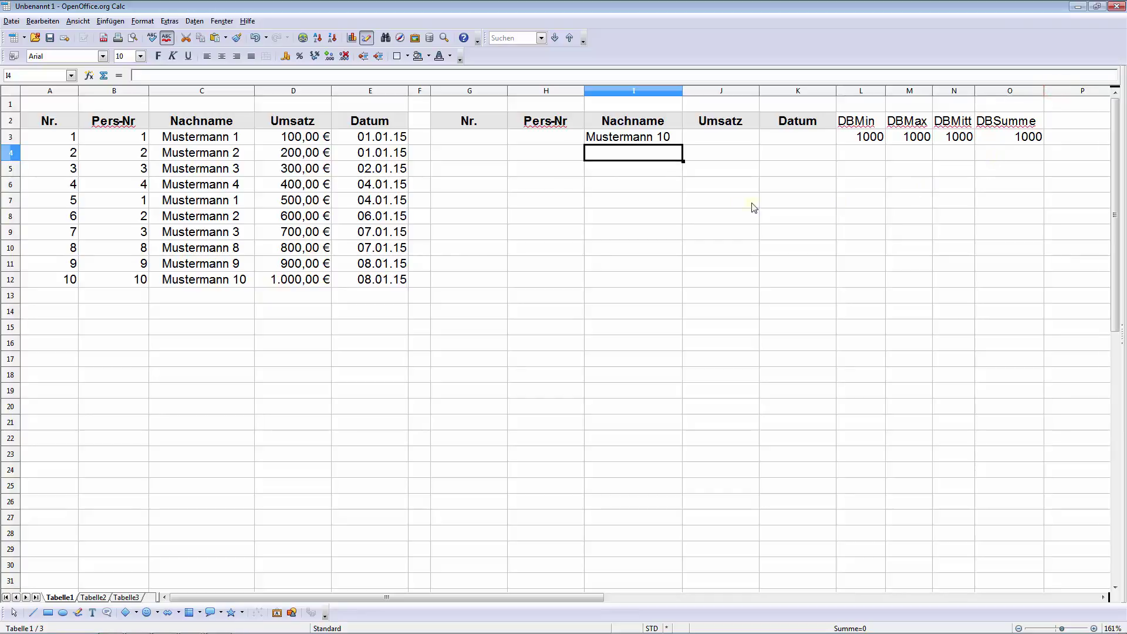
Clear the Nachname criterion in I3 so the DB results drop to 0
left_click(645, 141)
key("BackSpace")
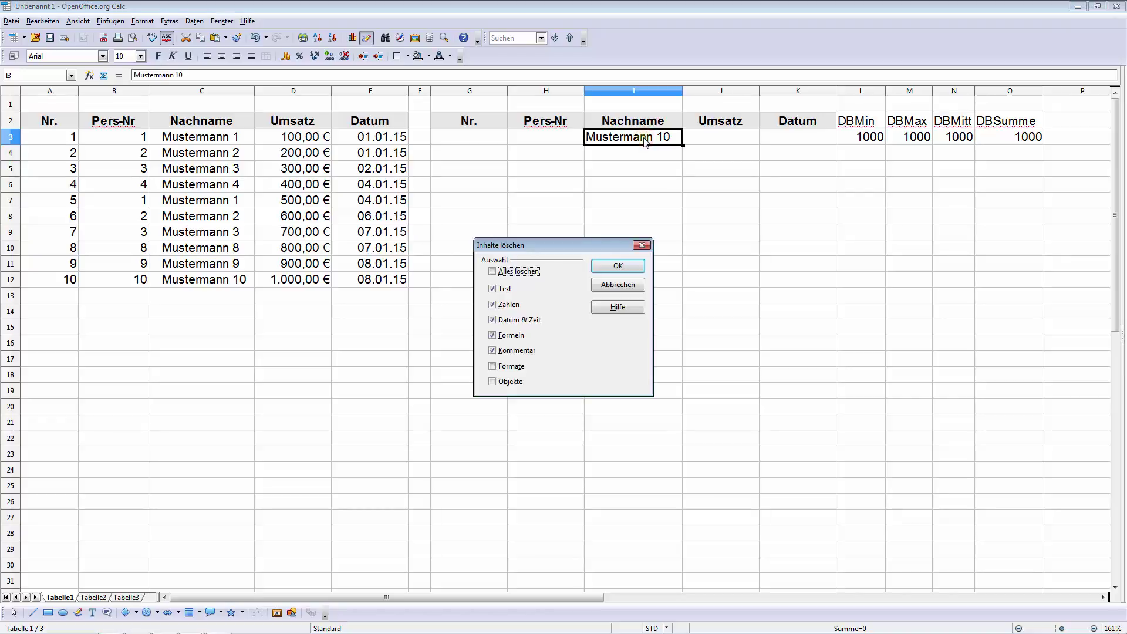
key("Return")
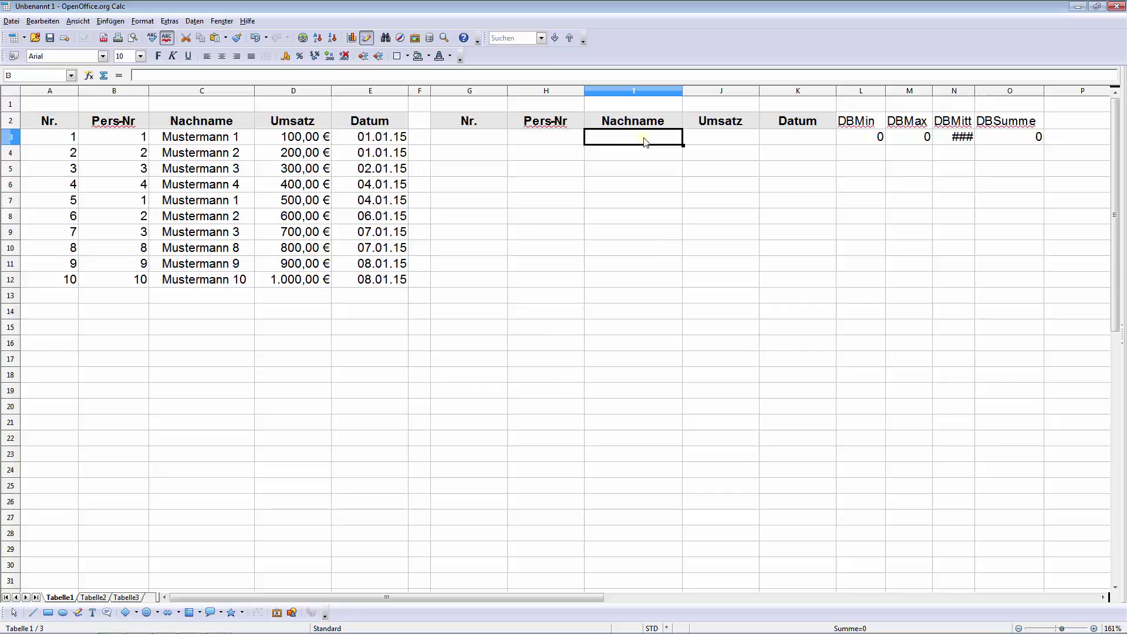
Try Pers-Nr criteria 1 and then 10 in H3, then clear H3
left_click(567, 146)
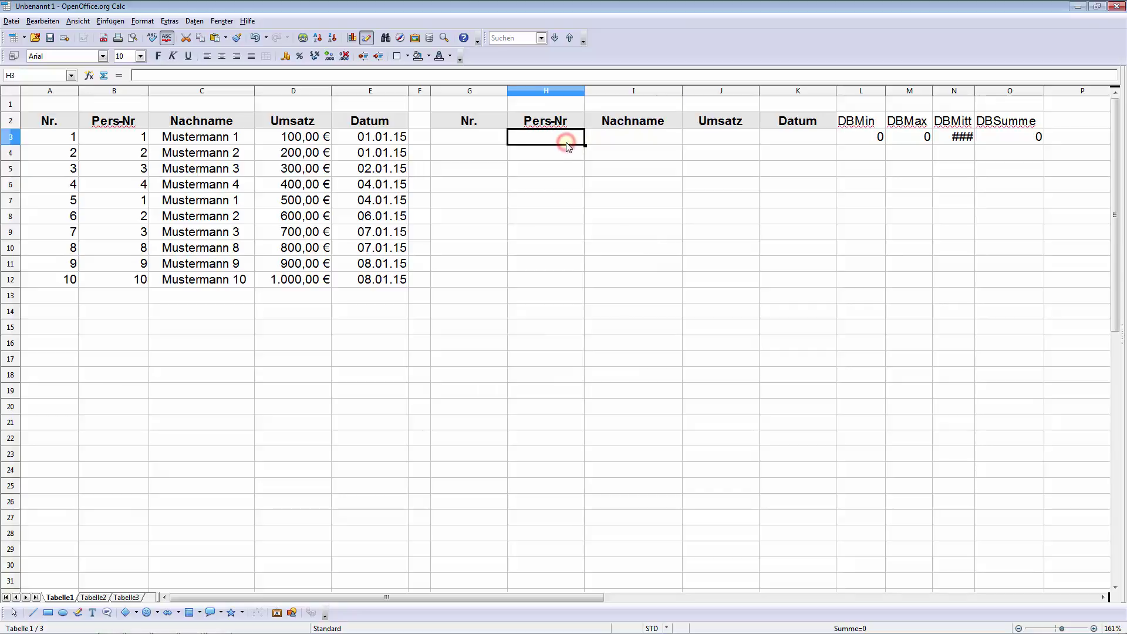
type("1")
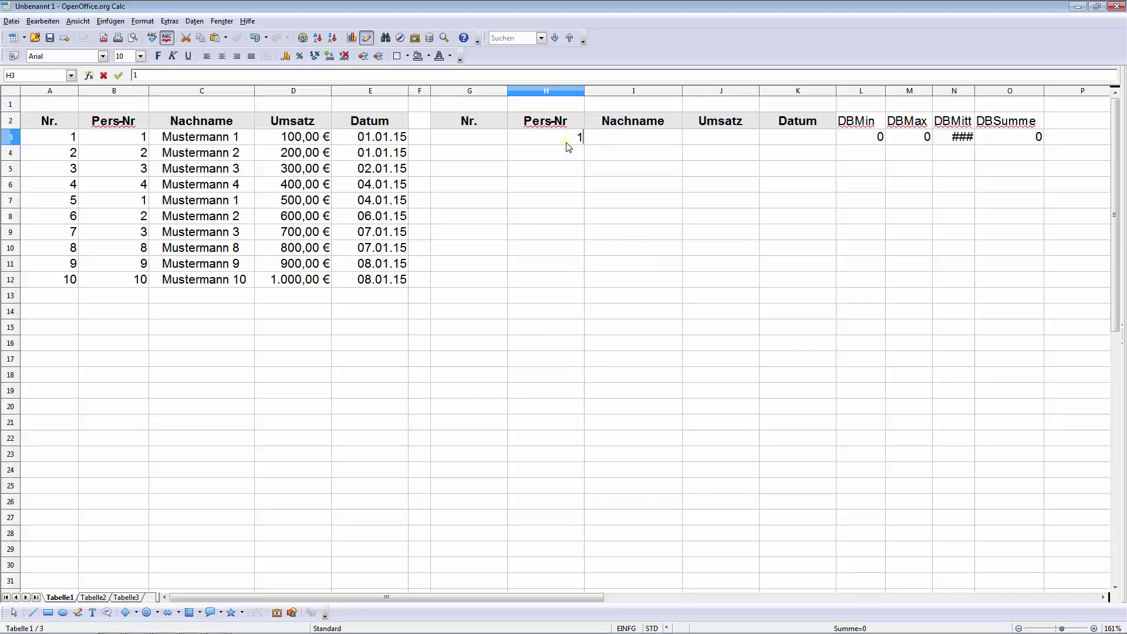
key("Return")
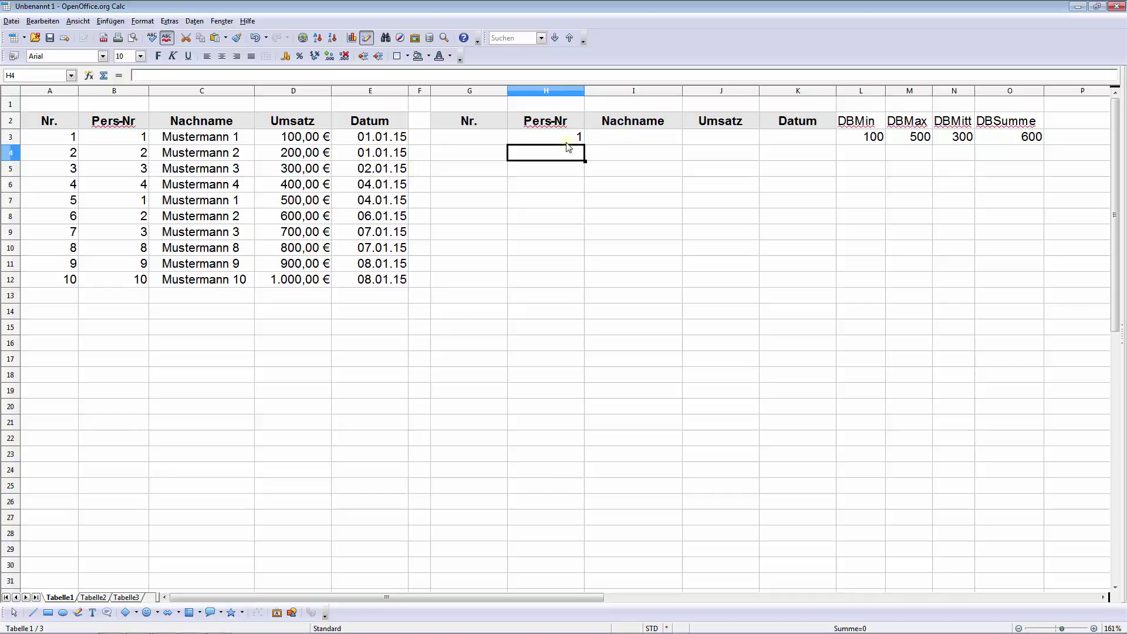
left_click(569, 139)
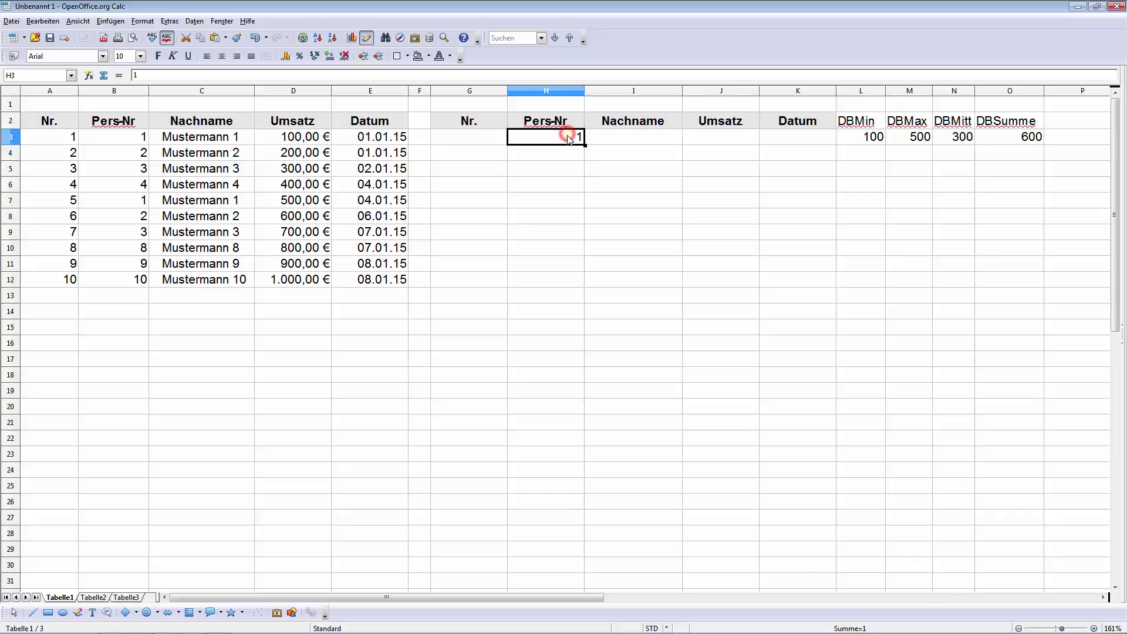
type("10")
key("Return")
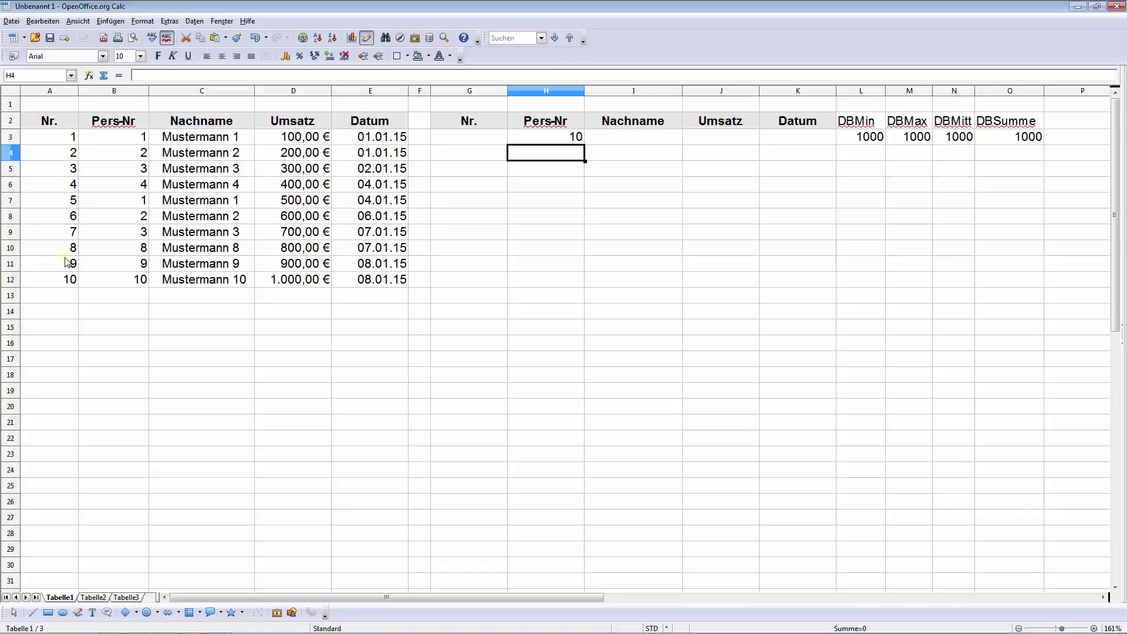
left_click(568, 138)
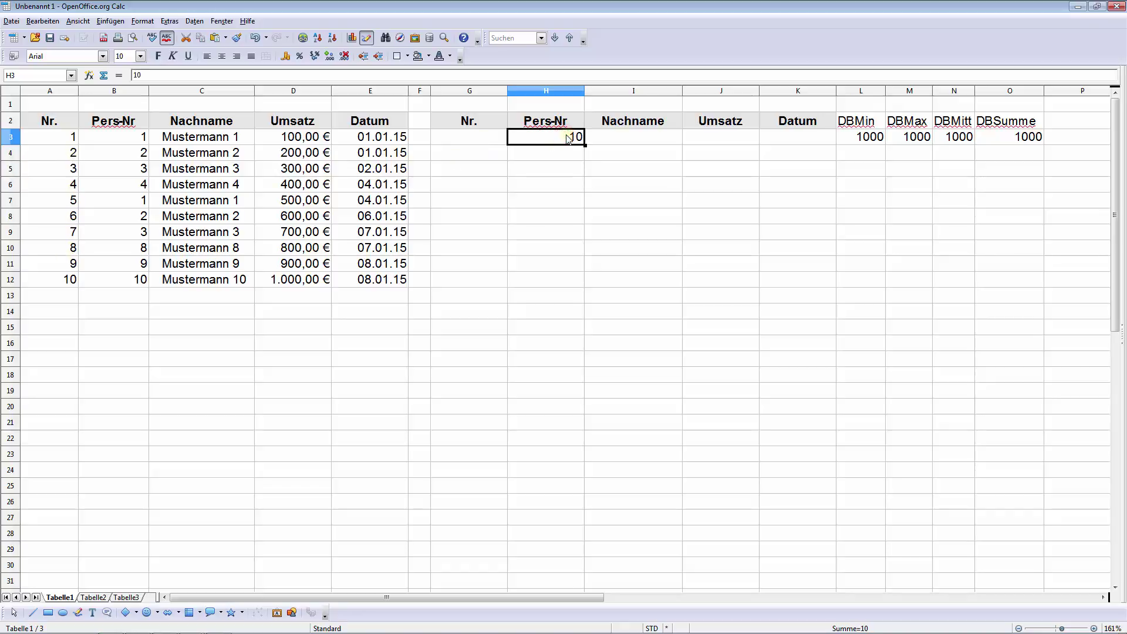
key("BackSpace")
key("Return")
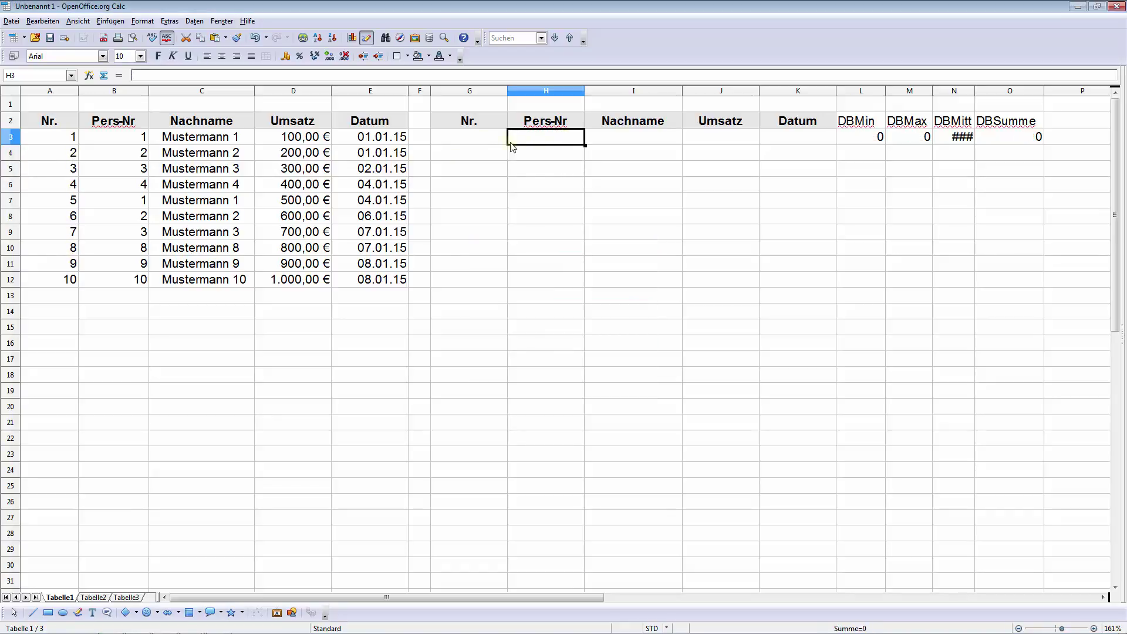
Try Nr. criterion 8 in G3, then clear it to empty the criteria row
left_click(486, 140)
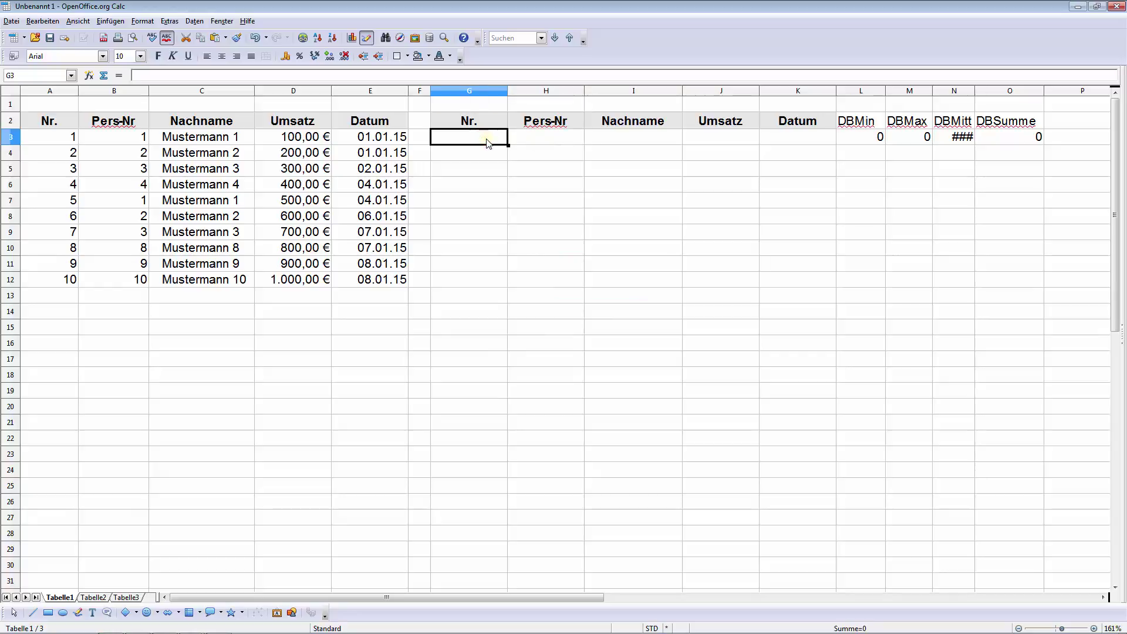
type("8")
key("Return")
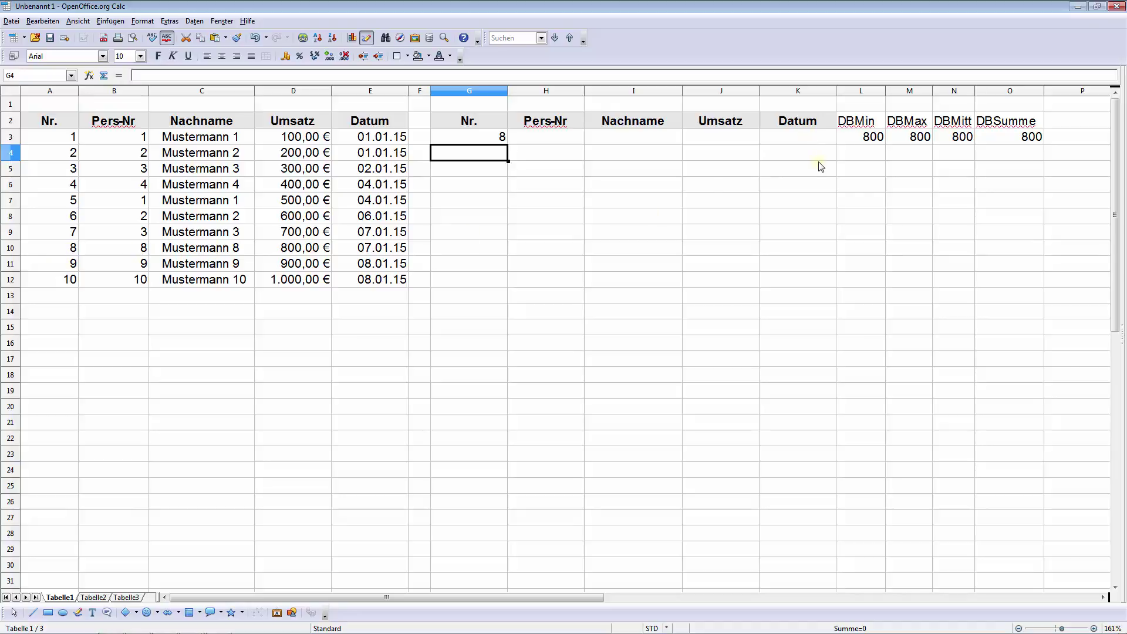
left_click(493, 145)
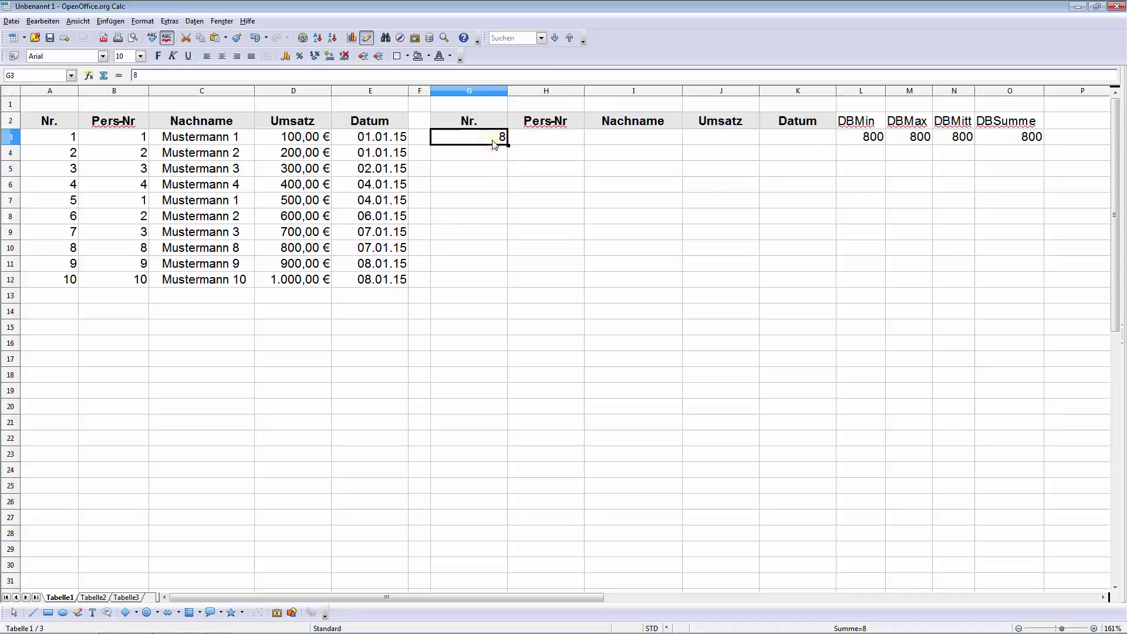
key("BackSpace")
key("Return")
left_click(792, 141)
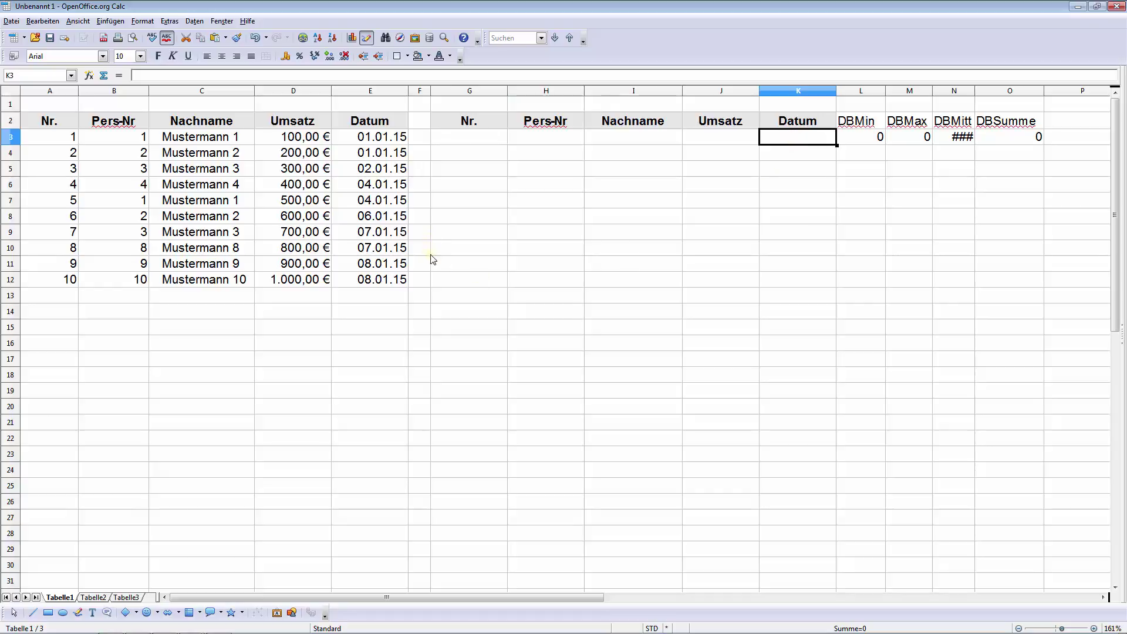
Enter Datum criterion 07.07.15 in K3, then correct it to 07.01.15 for results 700, 800, 750, 1500
type("07")
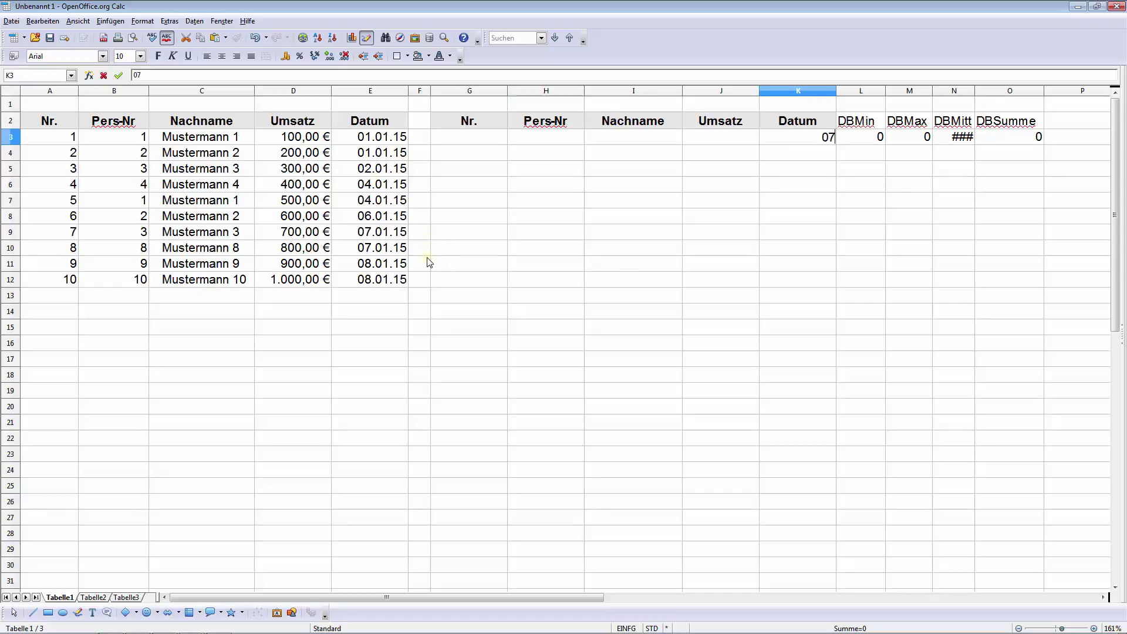
type(".07")
type(".15")
key("Return")
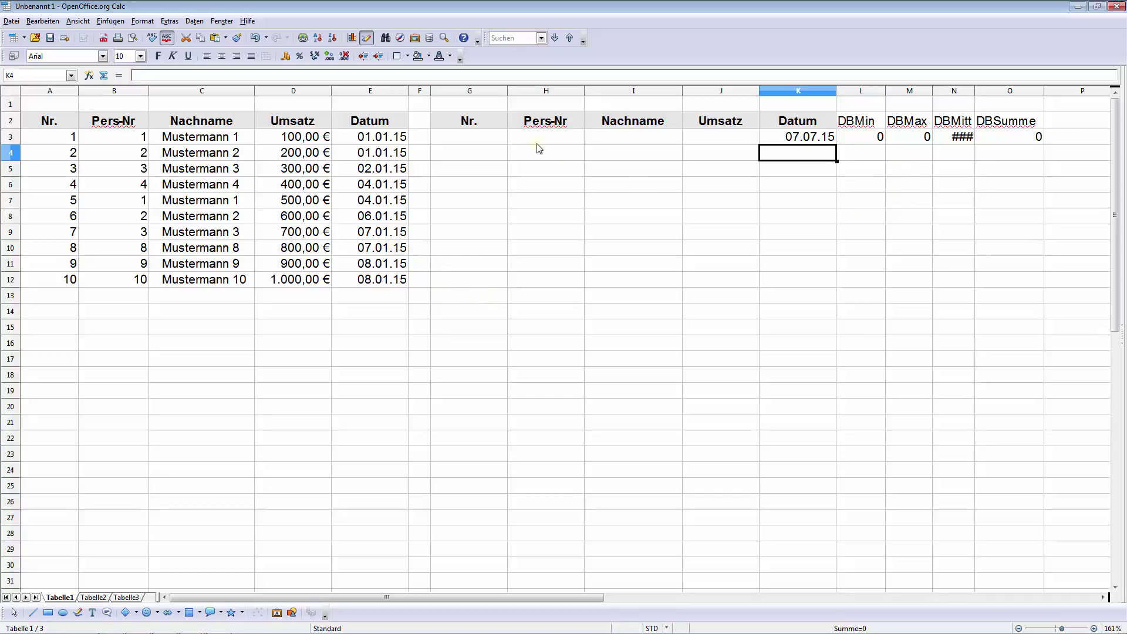
double_click(813, 138)
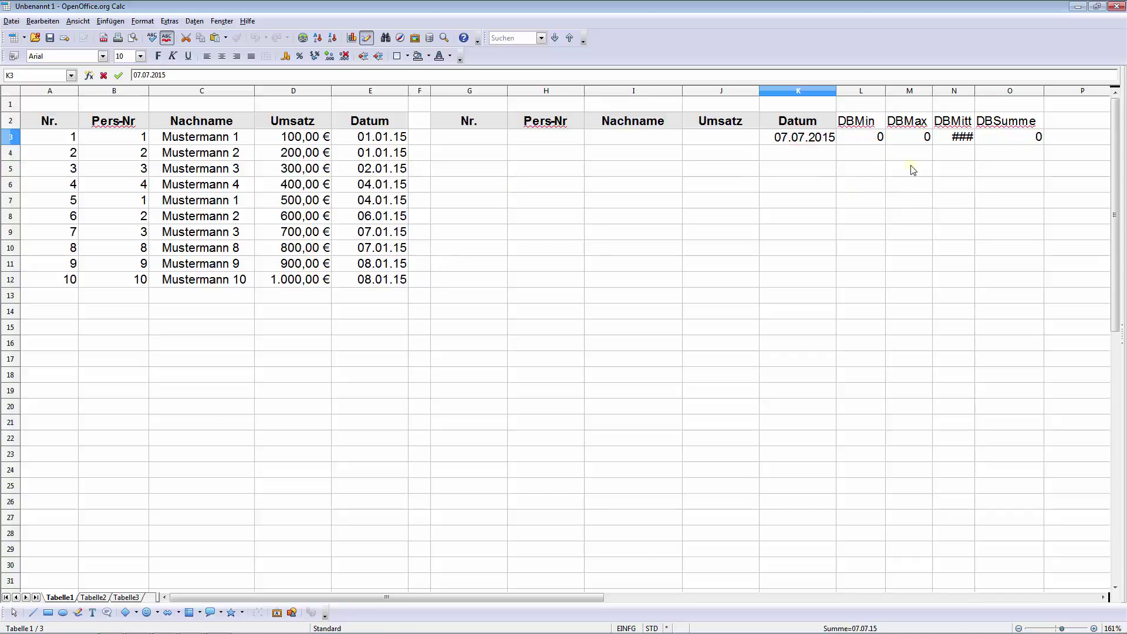
key("Delete")
type("1")
key("Return")
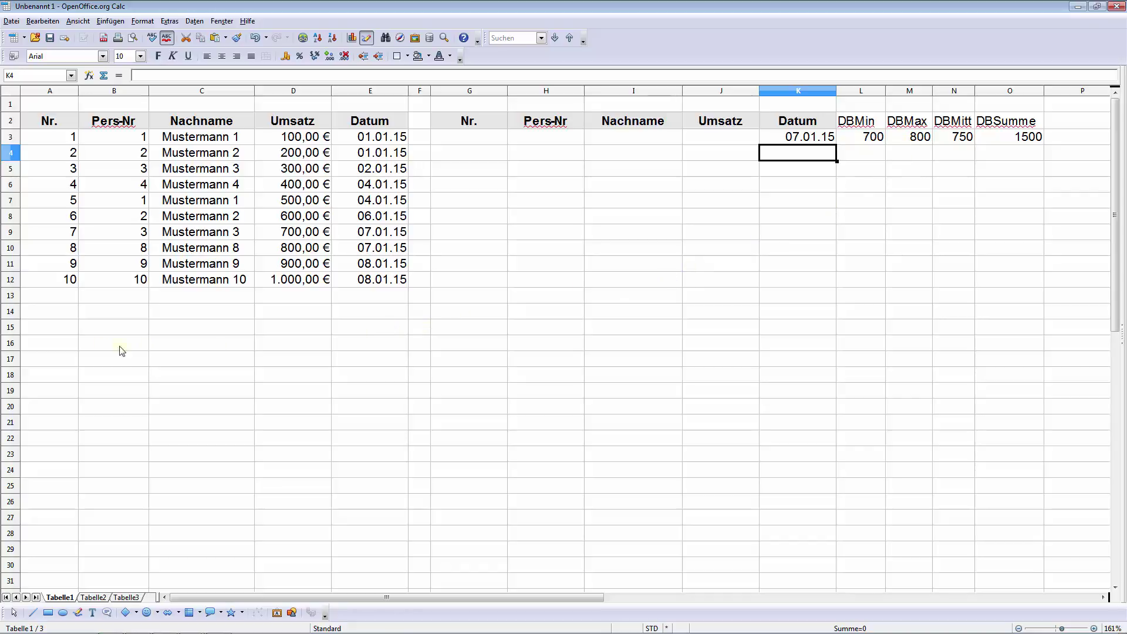
left_click(51, 316)
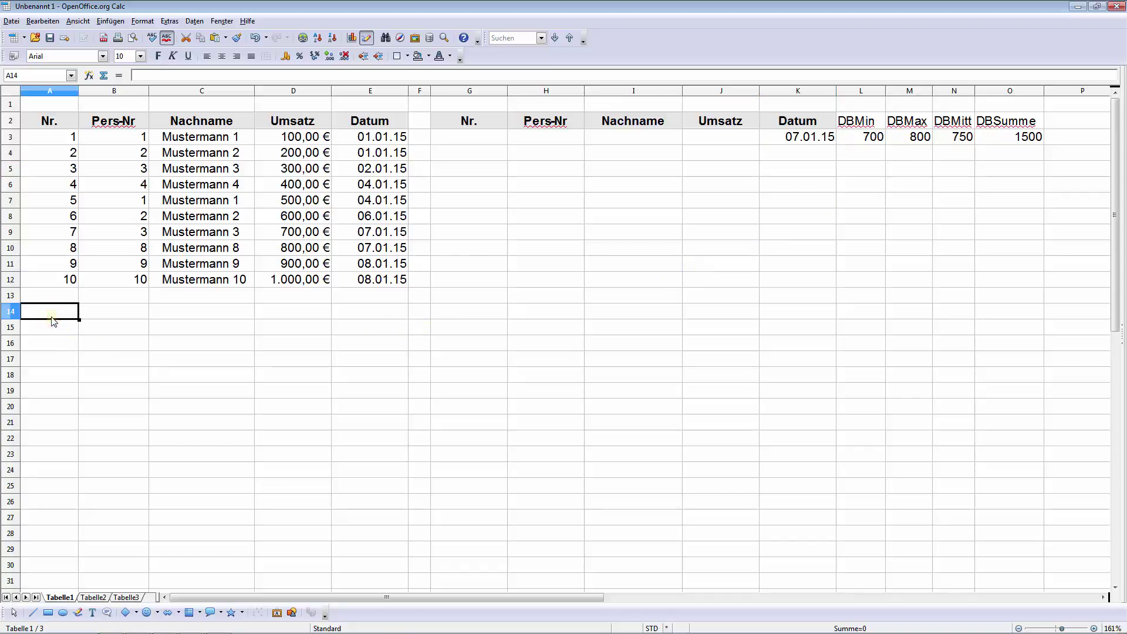